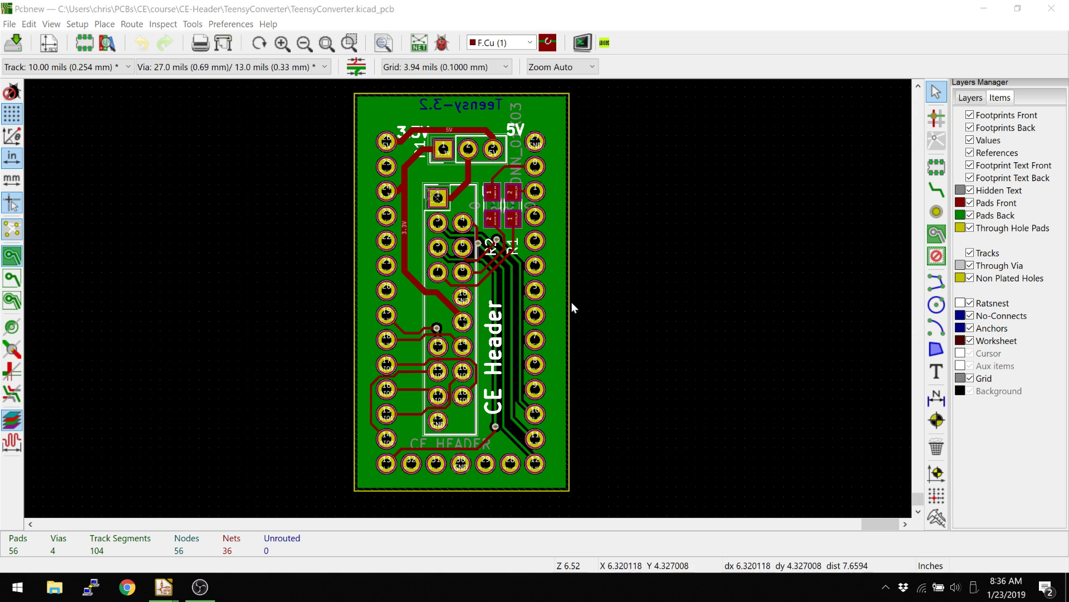
# Step: Delete the vertical /3.3V track on the board's left, then show the Layers list
pyautogui.keyDown('ctrl'); pyautogui.hscroll(-1, 476, 252); pyautogui.keyUp('ctrl')
pyautogui.moveTo(477, 252); pyautogui.dragTo(458, 235, button='middle')
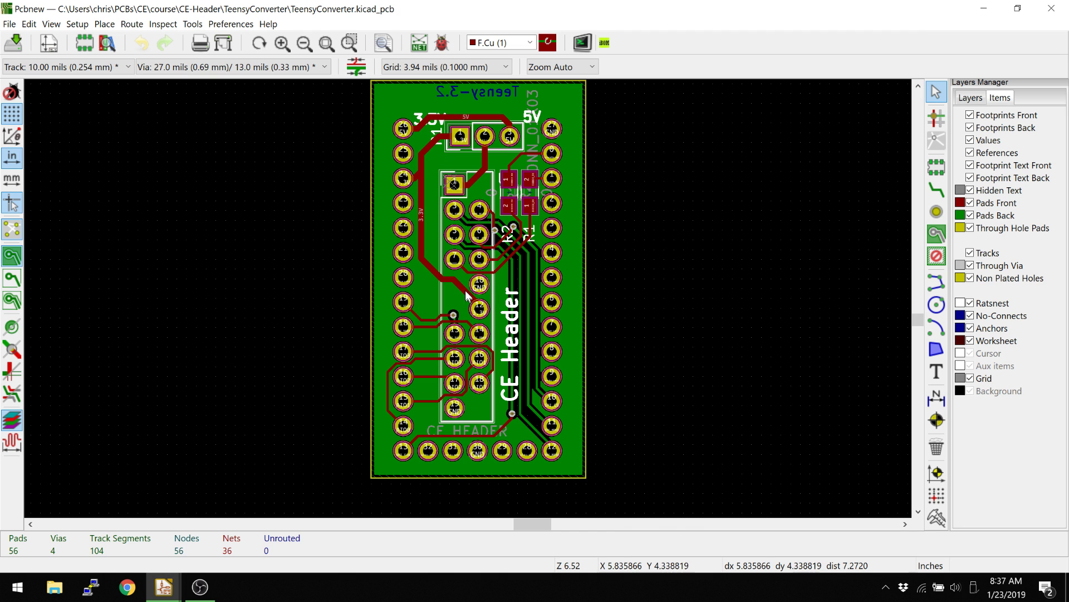
pyautogui.scroll(1, 468, 301)
pyautogui.scroll(1, 467, 300)
pyautogui.scroll(-2, 468, 300)
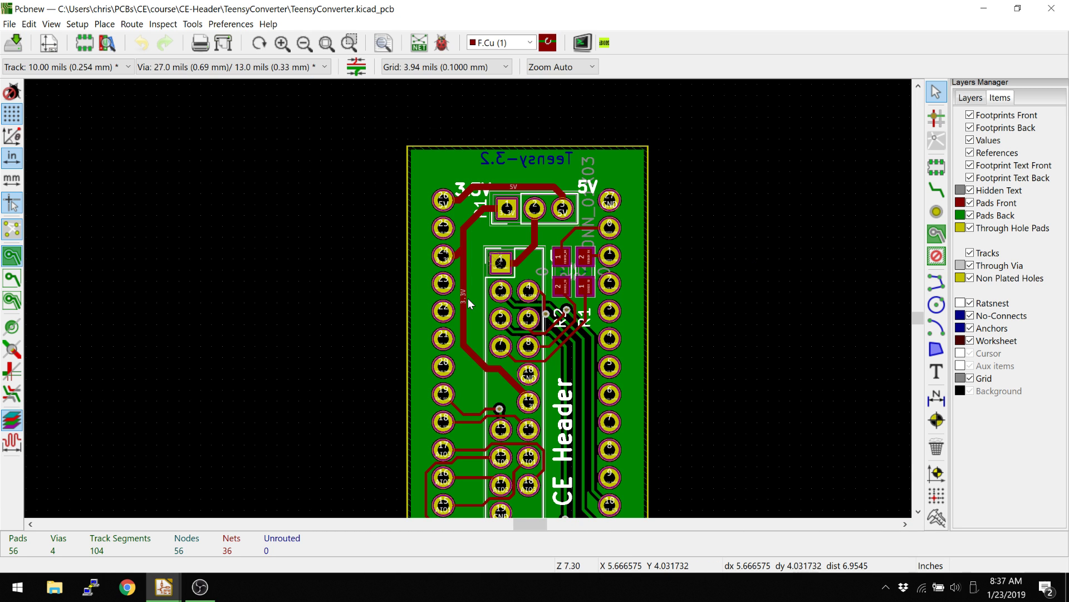
pyautogui.scroll(1, 467, 301)
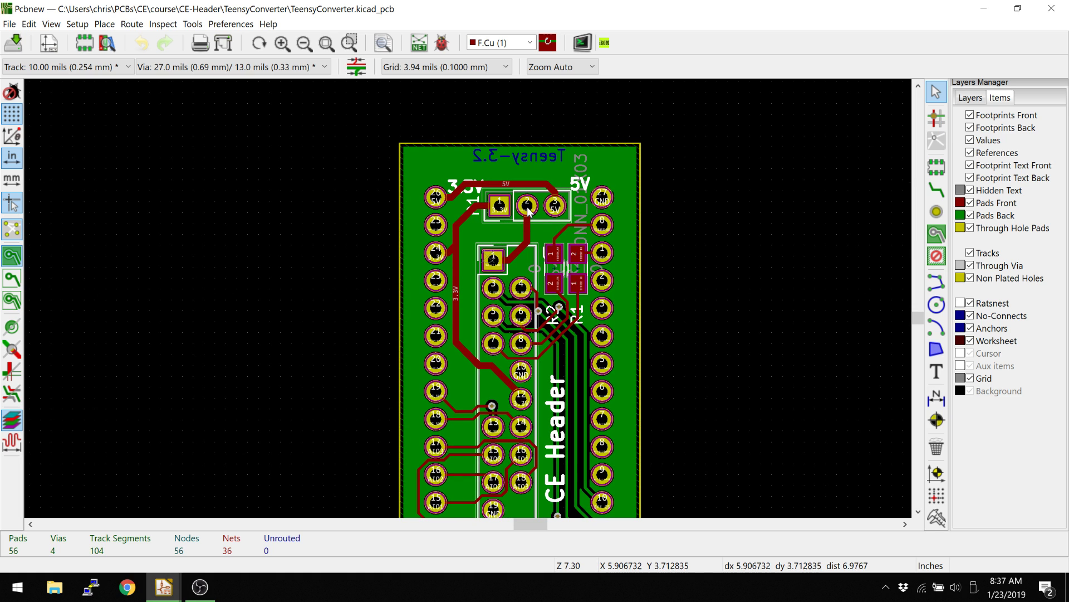
pyautogui.scroll(1, 441, 348)
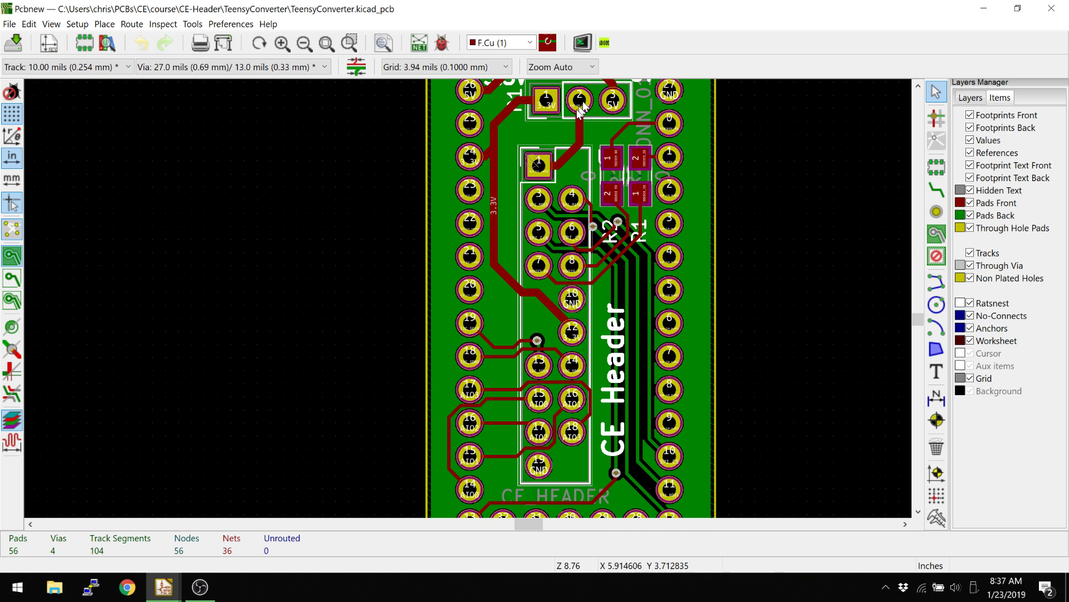
pyautogui.moveTo(580, 106); pyautogui.dragTo(527, 151, button='middle')
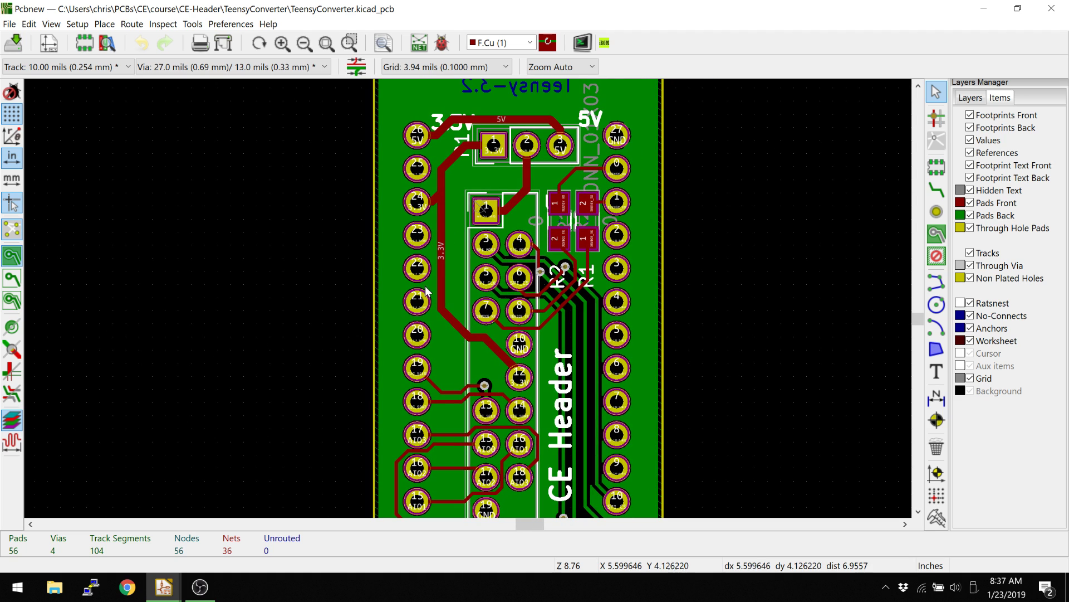
pyautogui.click(440, 220)
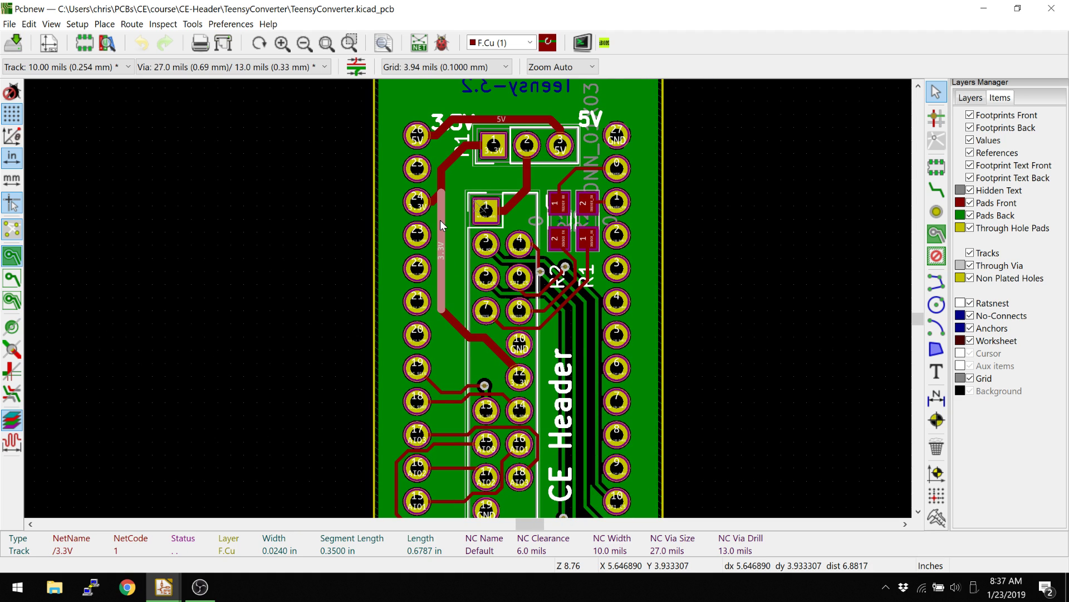
pyautogui.press('Delete')
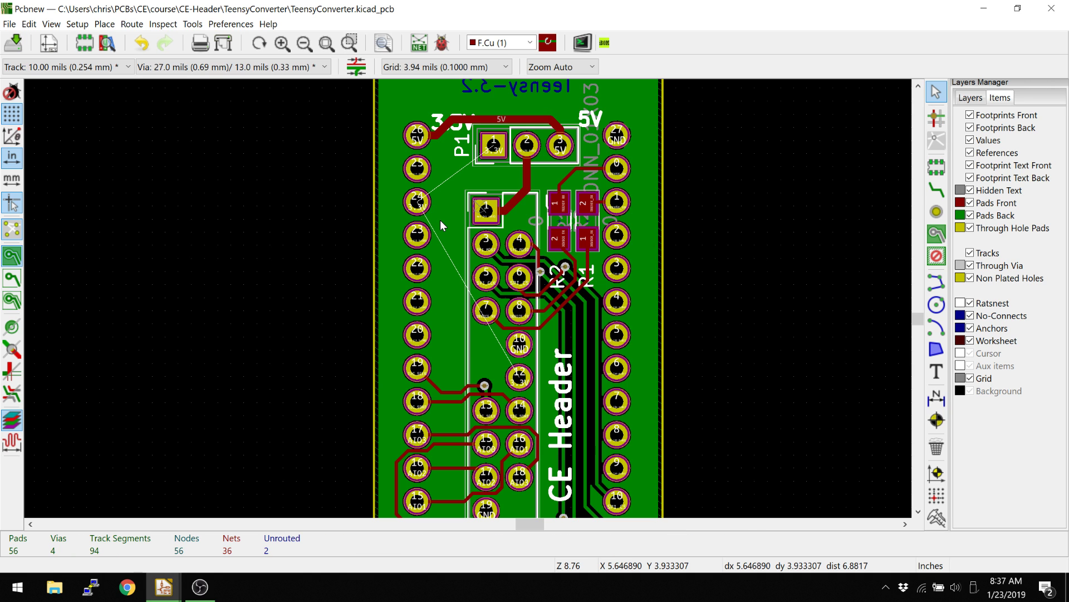
pyautogui.moveTo(440, 219); pyautogui.dragTo(392, 189, button='middle')
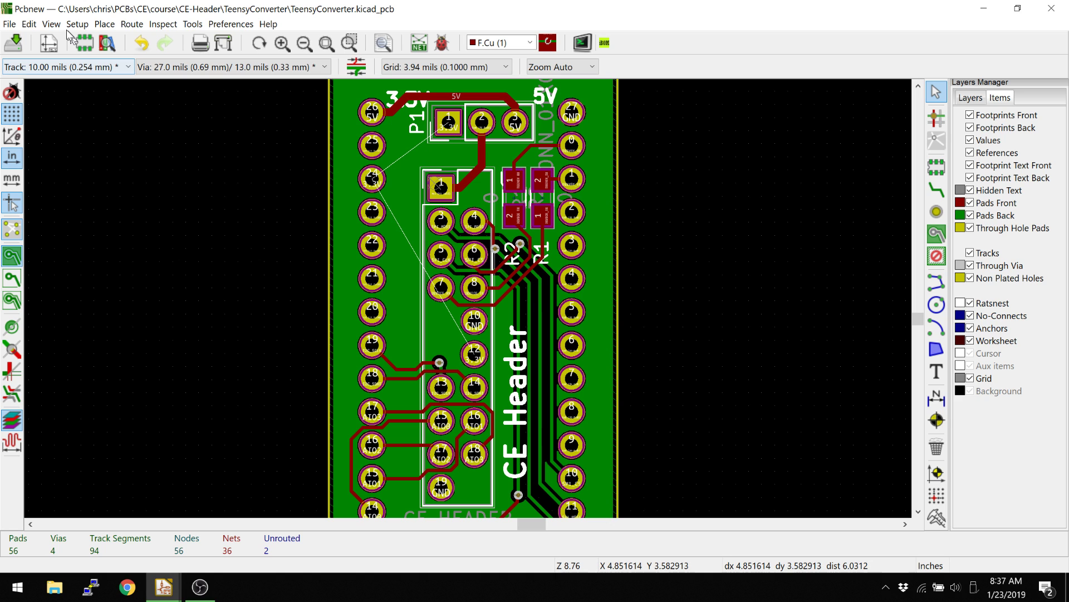
pyautogui.click(972, 98)
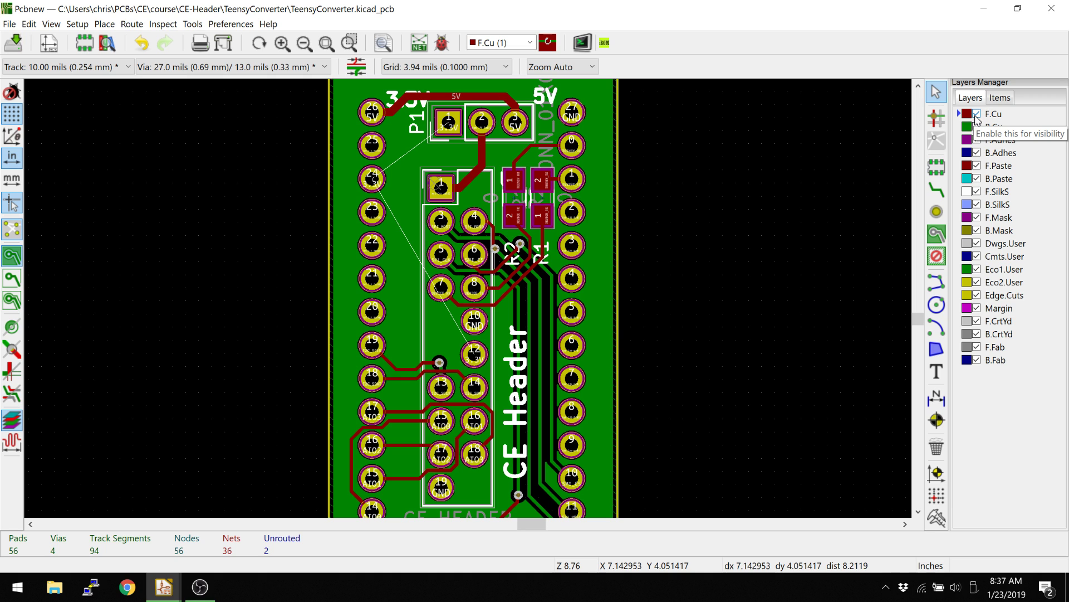
# Step: Open Layers Setup and check the available copper layer counts
pyautogui.click(78, 25)
pyautogui.click(85, 37)
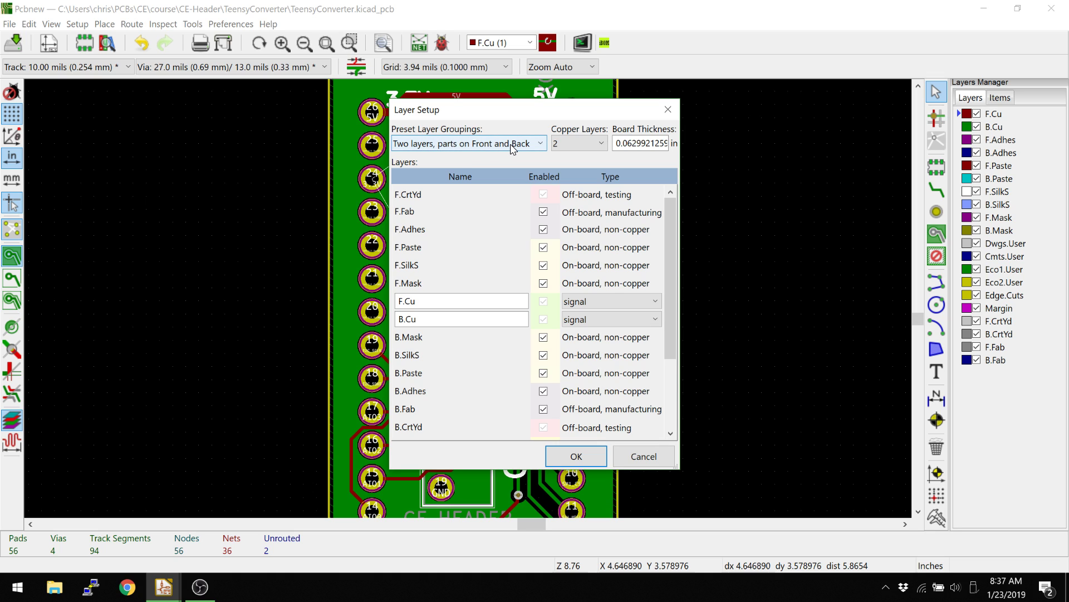
pyautogui.scroll(-3, 501, 278)
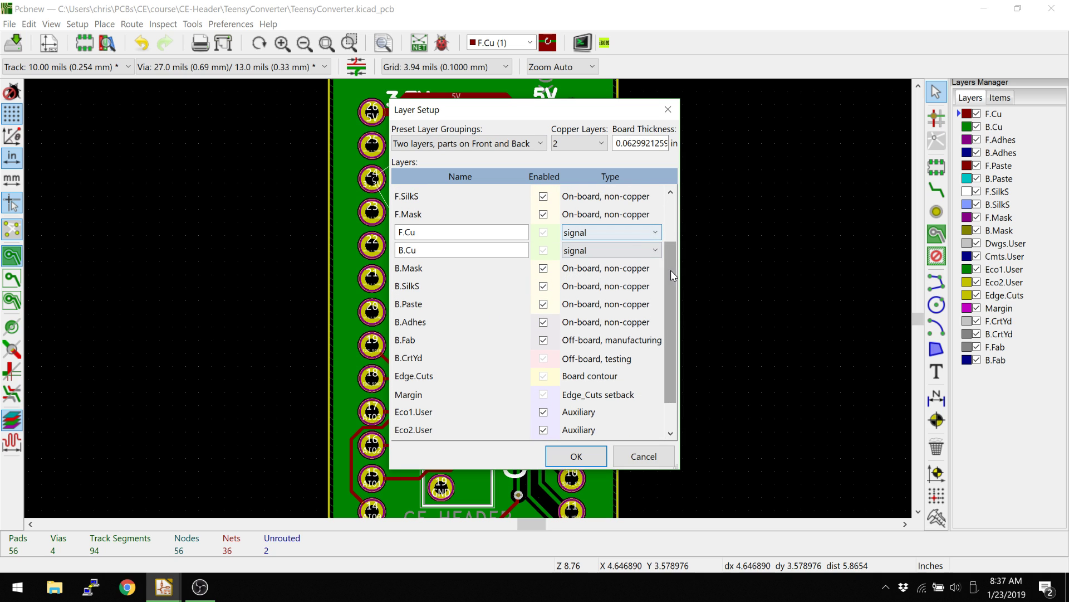
pyautogui.moveTo(669, 239); pyautogui.dragTo(659, 205)
pyautogui.click(599, 144)
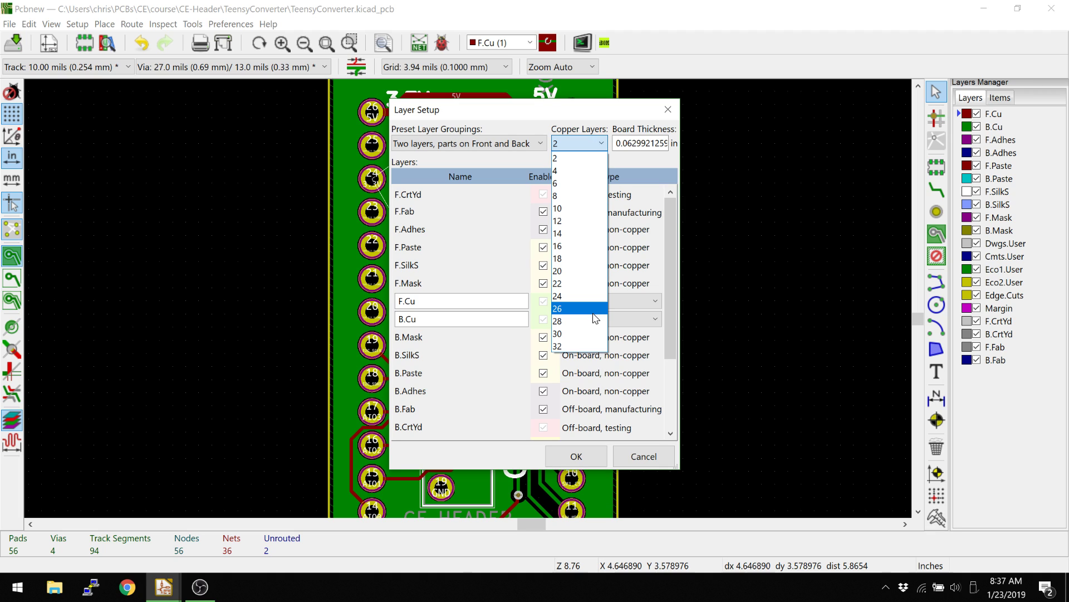
pyautogui.click(561, 130)
# Step: Apply the 'Four layers, parts on Front and Back' preset so Copper Layers becomes 4
pyautogui.click(486, 142)
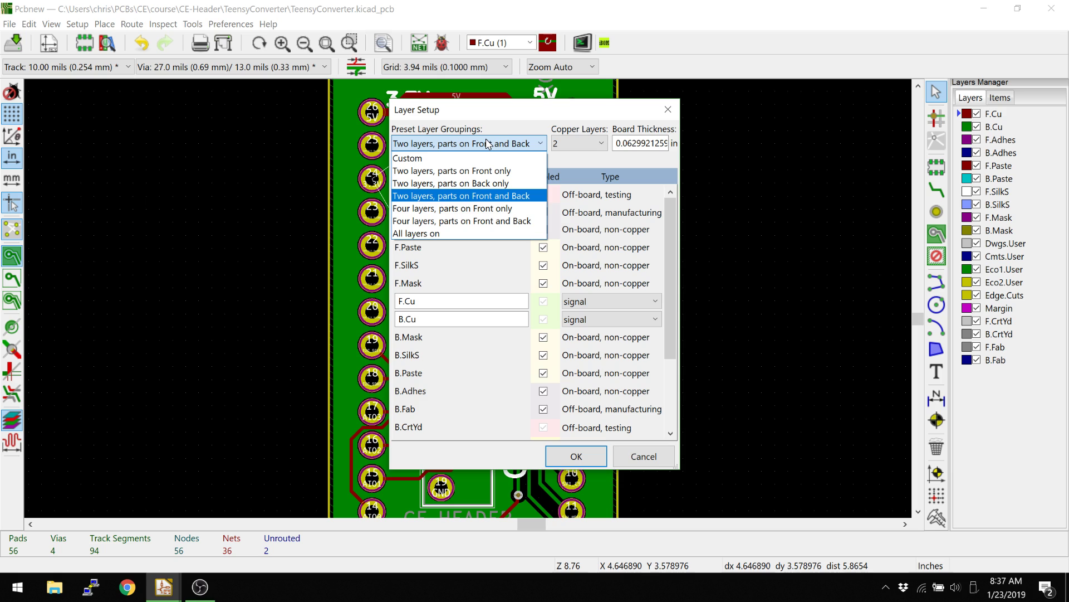
pyautogui.click(471, 222)
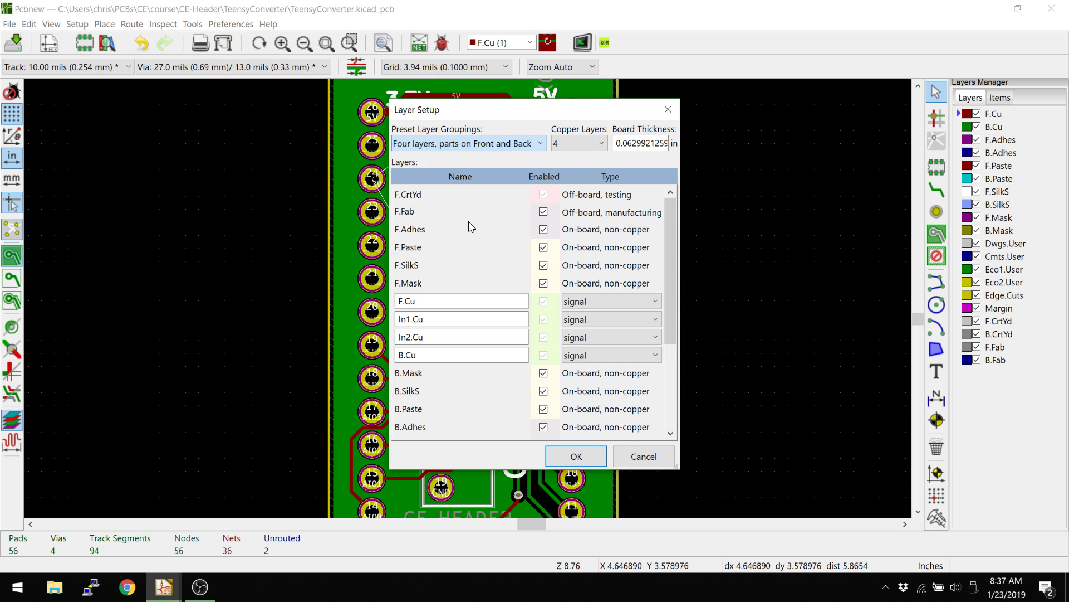
pyautogui.click(625, 149)
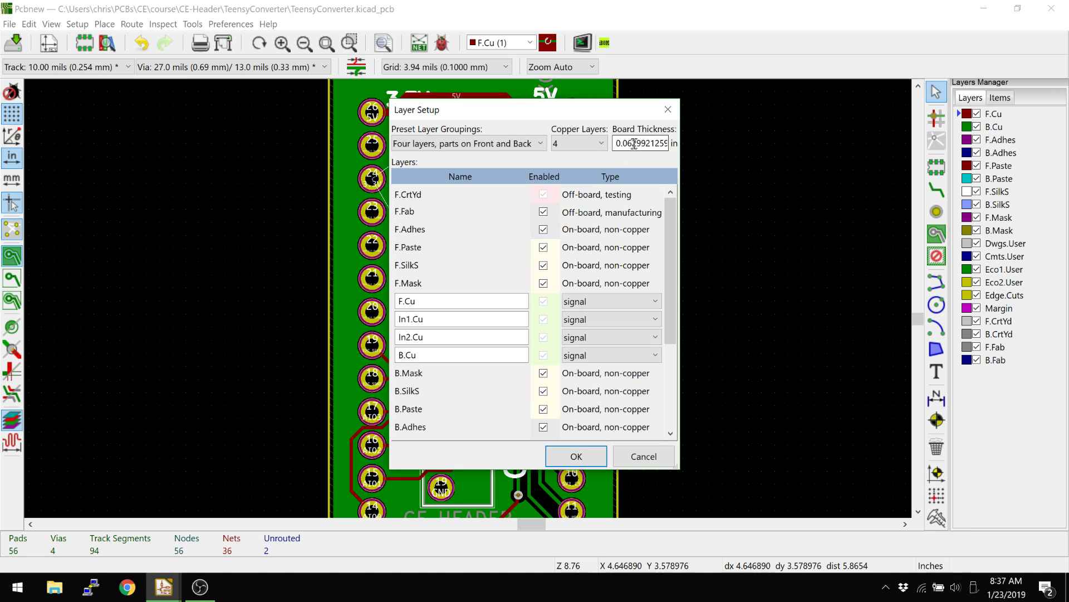
pyautogui.press('Tab')
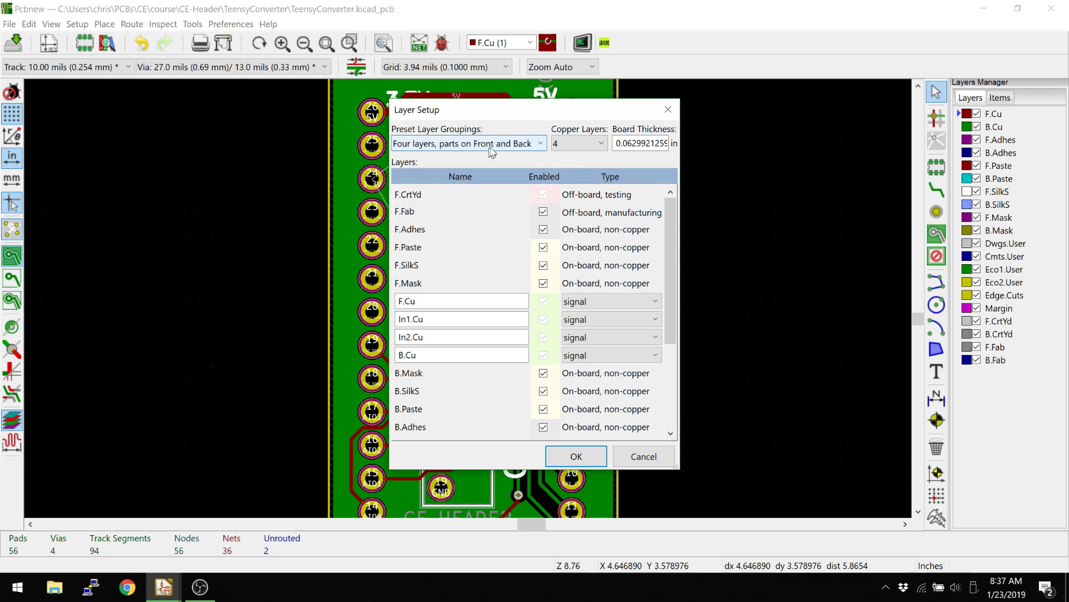
pyautogui.press('Tab')
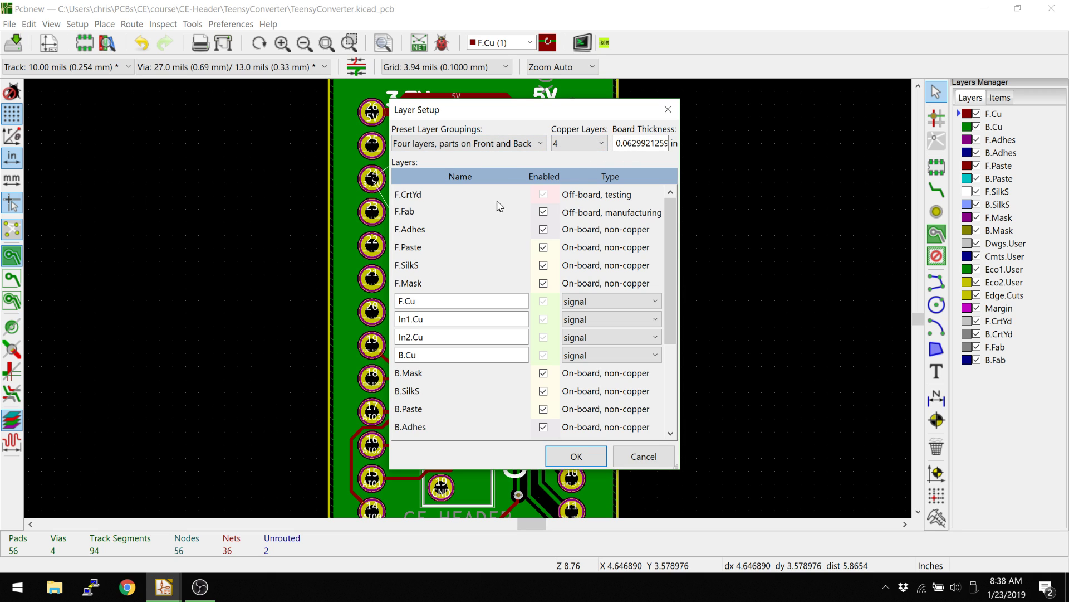
pyautogui.scroll(-3, 477, 229)
pyautogui.scroll(-3, 477, 229)
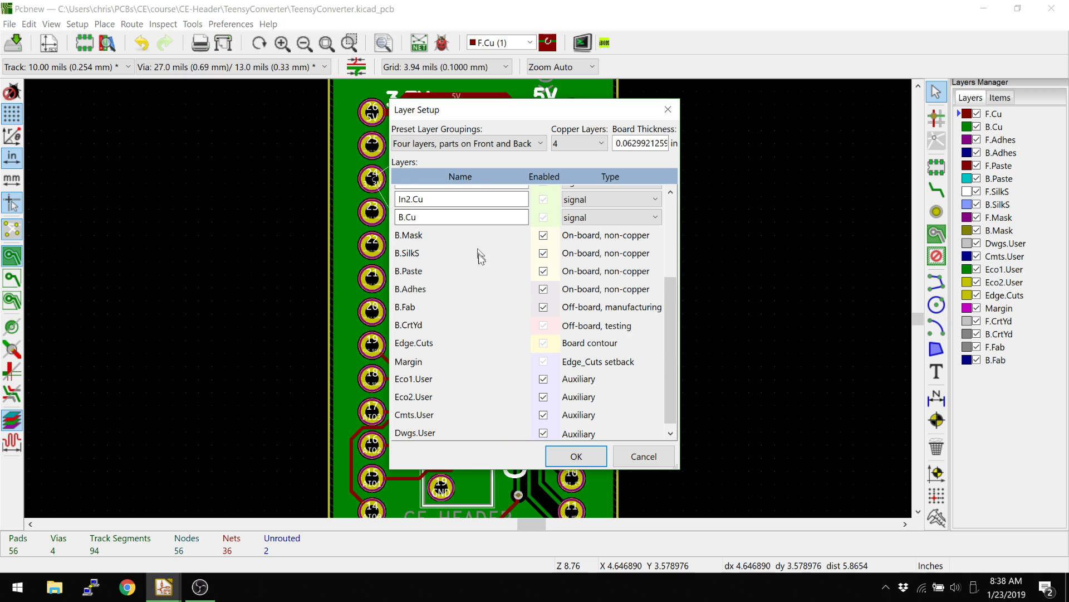
pyautogui.scroll(1, 459, 244)
# Step: Rename the two inner copper layers In1.Cu and In2.Cu to GND and PWR
pyautogui.scroll(2, 459, 243)
pyautogui.doubleClick(458, 248)
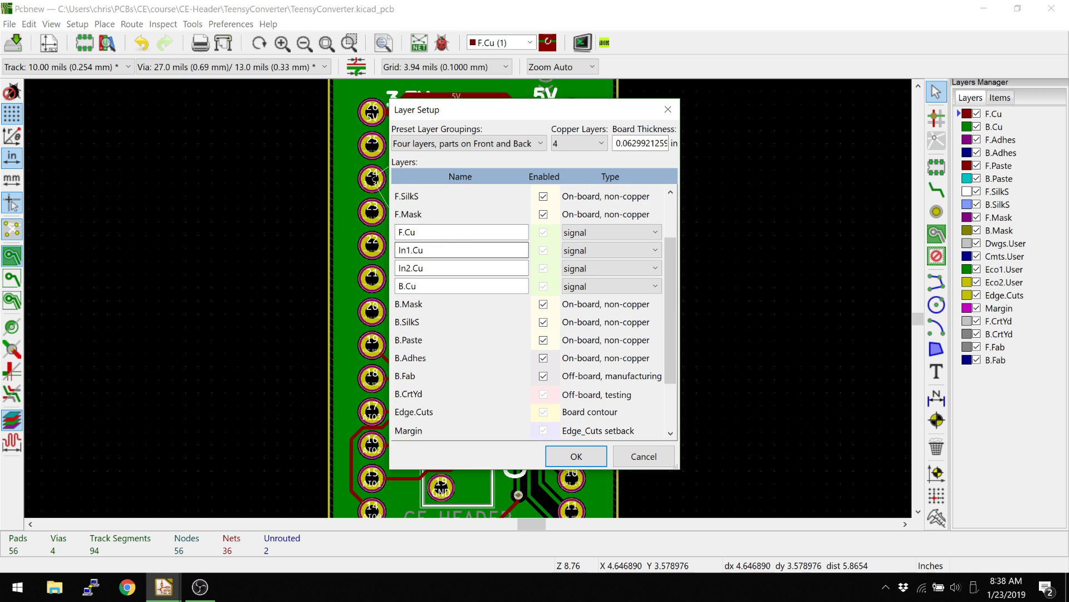
pyautogui.write('PWR')
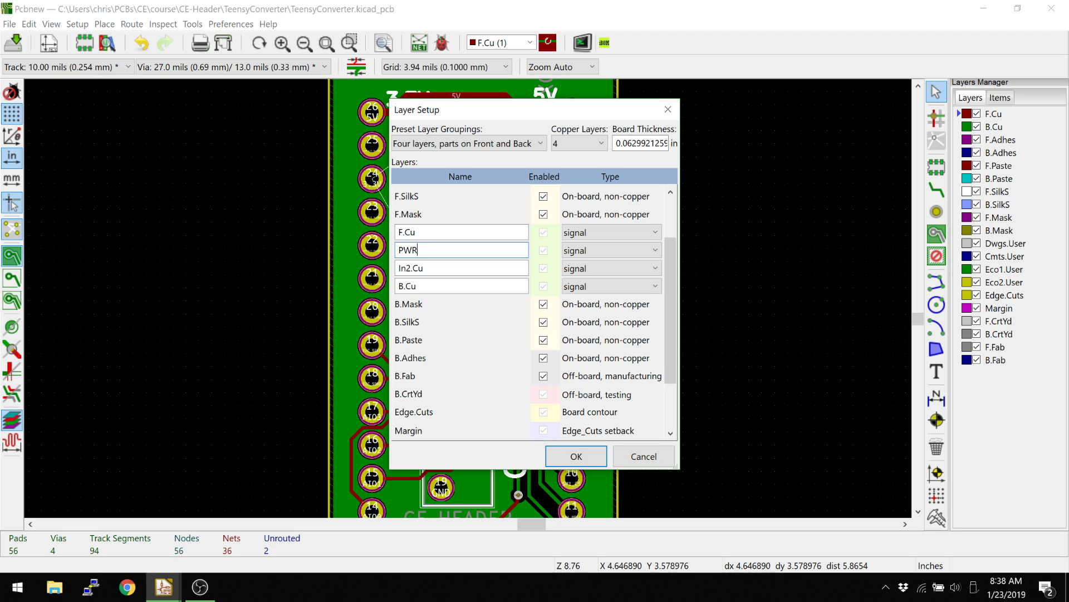
pyautogui.press('Tab')
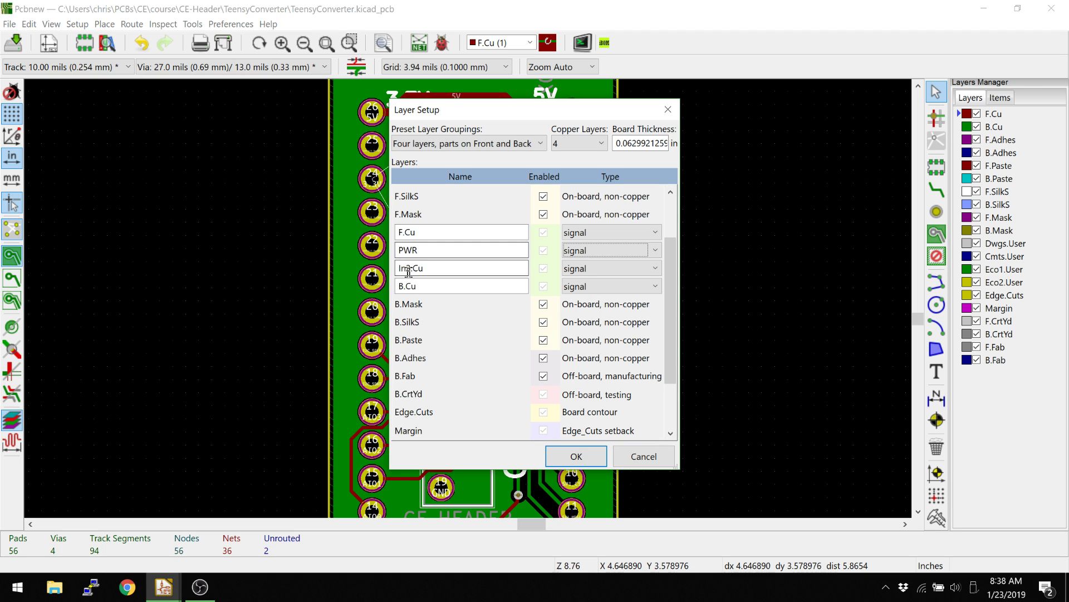
pyautogui.doubleClick(425, 249)
pyautogui.write('GND')
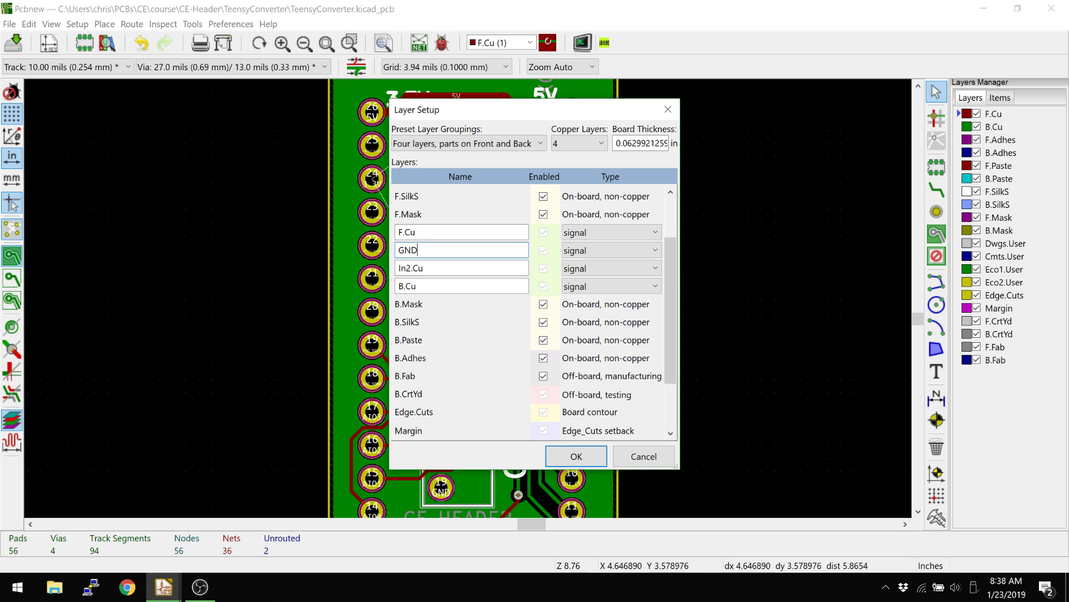
pyautogui.moveTo(425, 268); pyautogui.dragTo(386, 269)
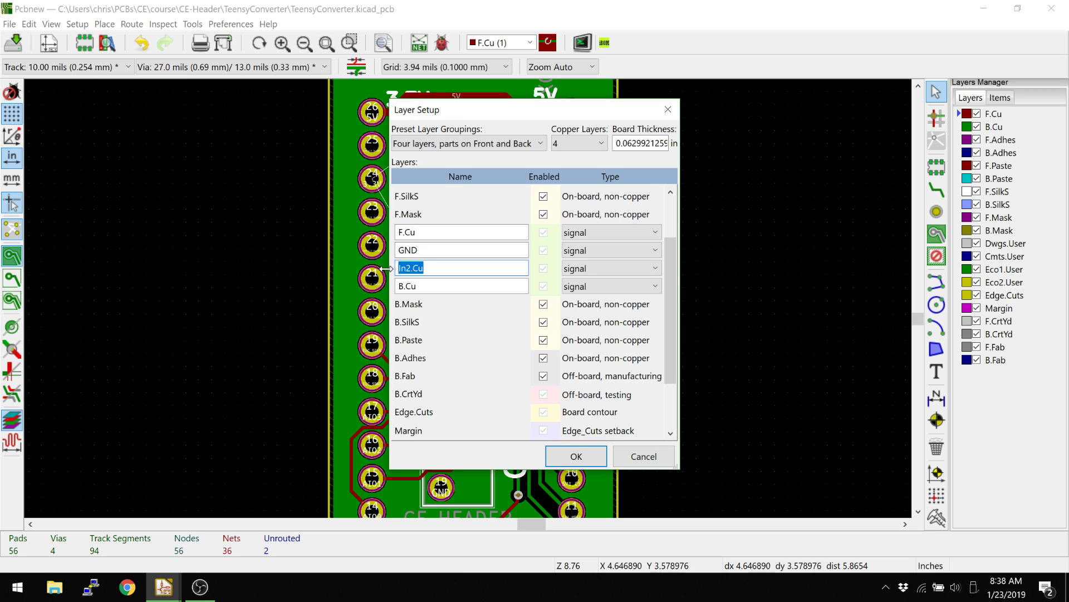
pyautogui.write('GN')
# Step: Set the layer type of both GND and PWR inner layers to power
pyautogui.click(594, 254)
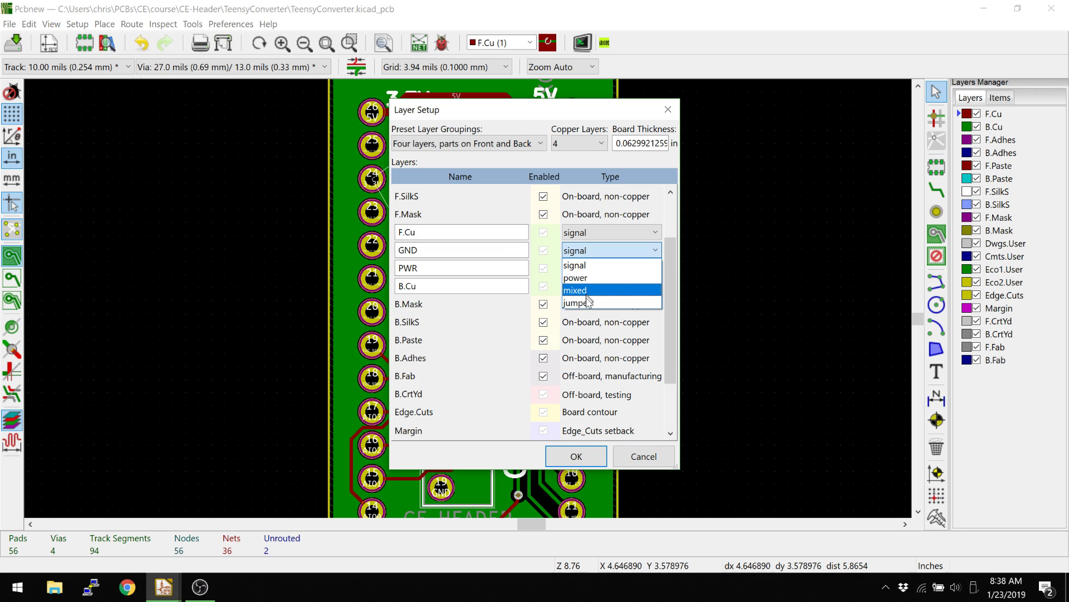
pyautogui.click(582, 266)
pyautogui.click(589, 255)
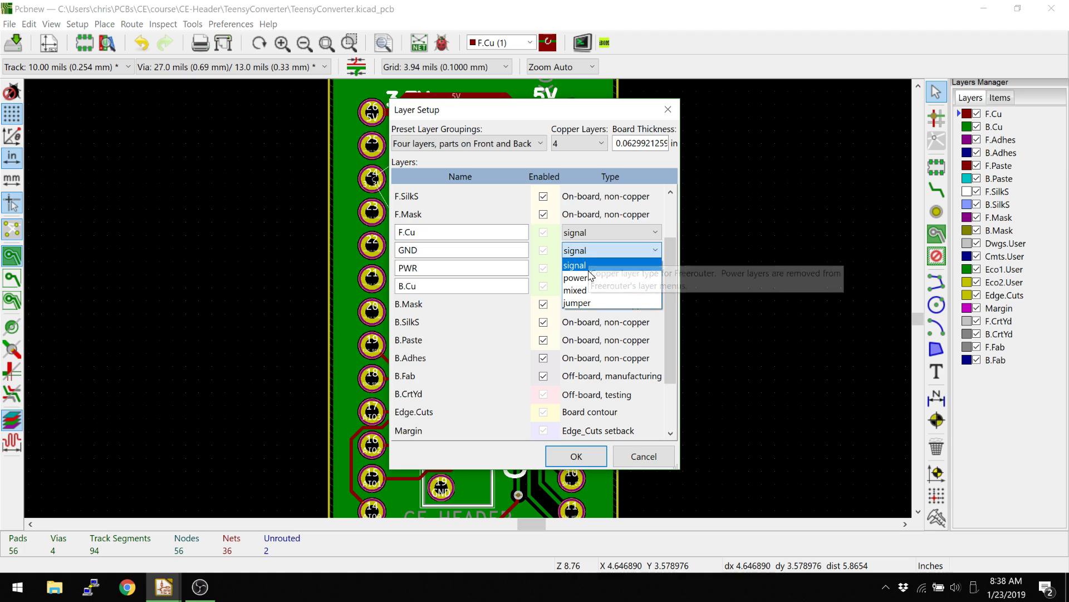
pyautogui.click(590, 277)
pyautogui.click(589, 269)
pyautogui.click(590, 296)
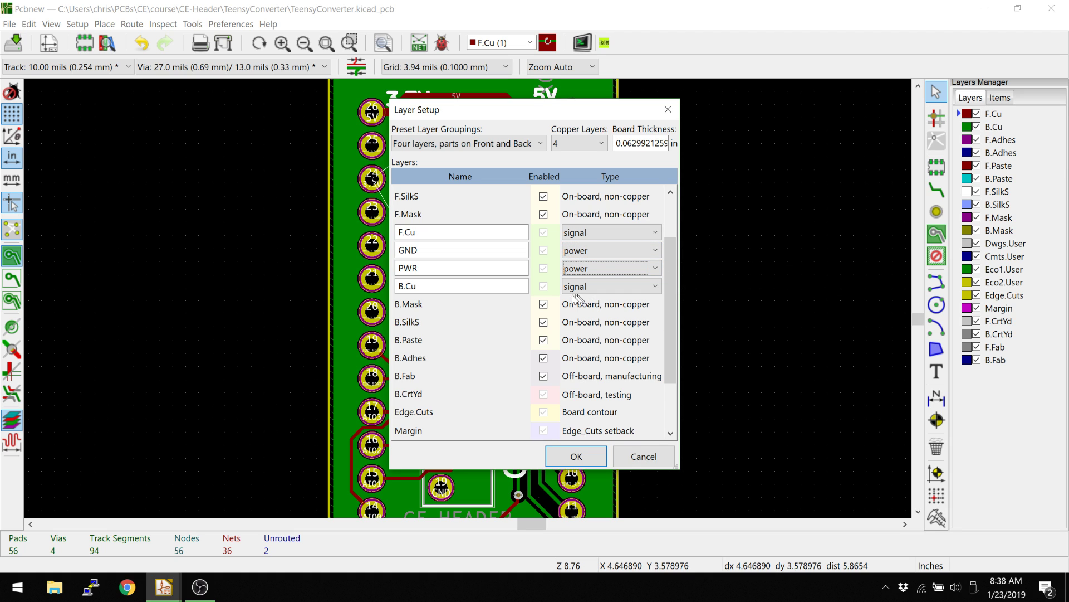
# Step: Keep Eco1.User enabled and apply the four-layer stackup to the board
pyautogui.scroll(-2, 518, 362)
pyautogui.scroll(-2, 518, 362)
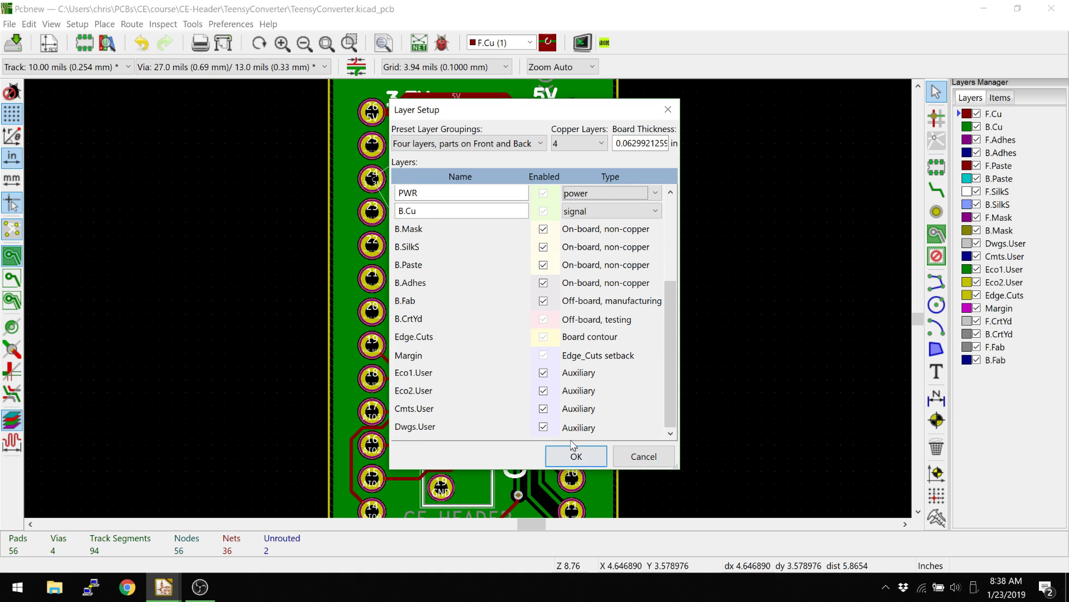
pyautogui.scroll(1, 504, 275)
pyautogui.scroll(-1, 489, 291)
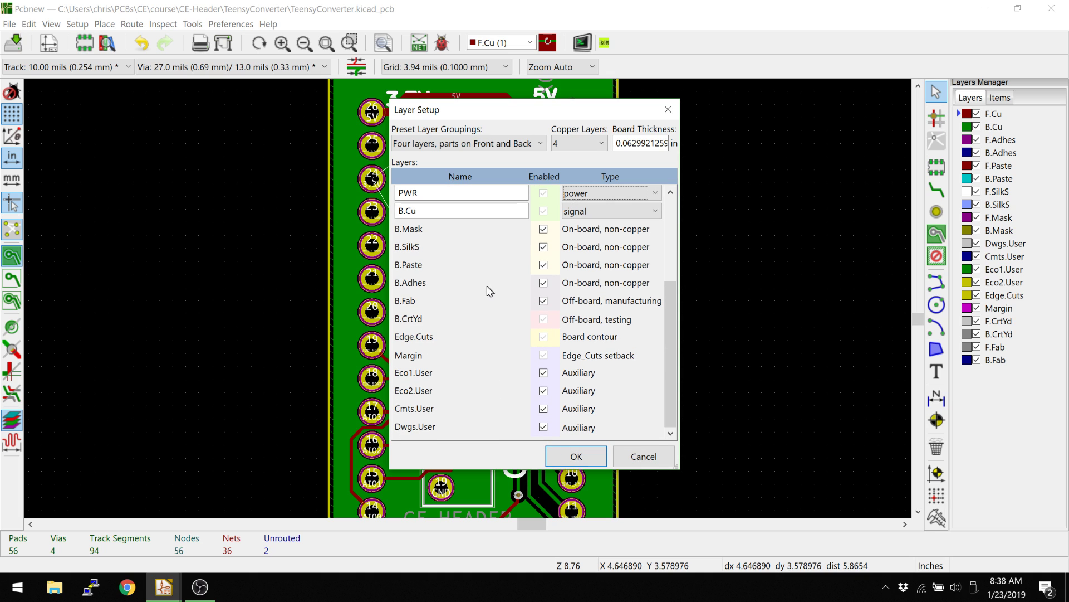
pyautogui.click(543, 373)
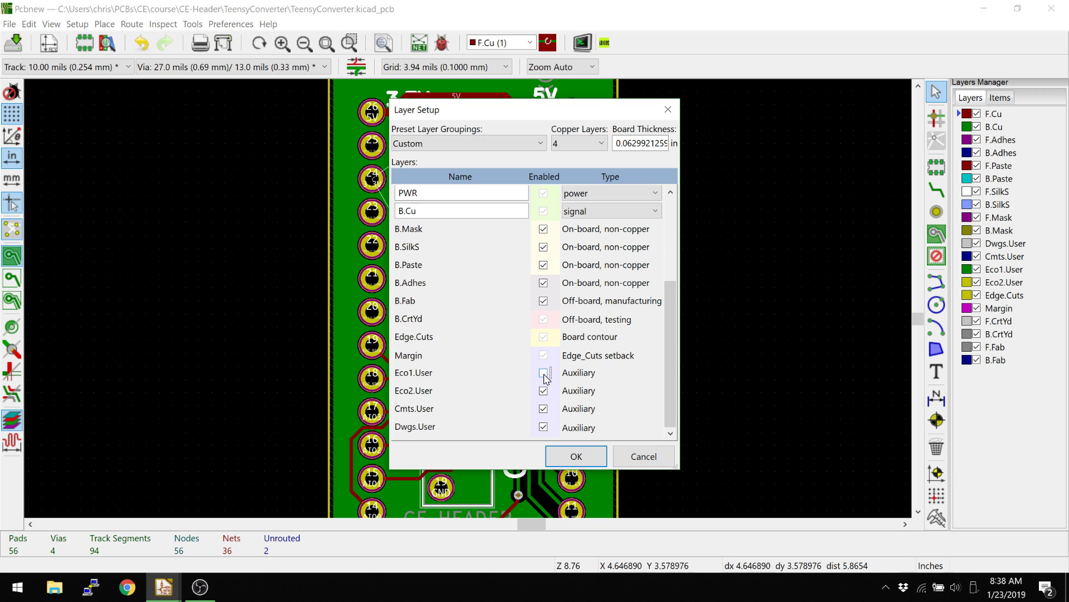
pyautogui.click(544, 374)
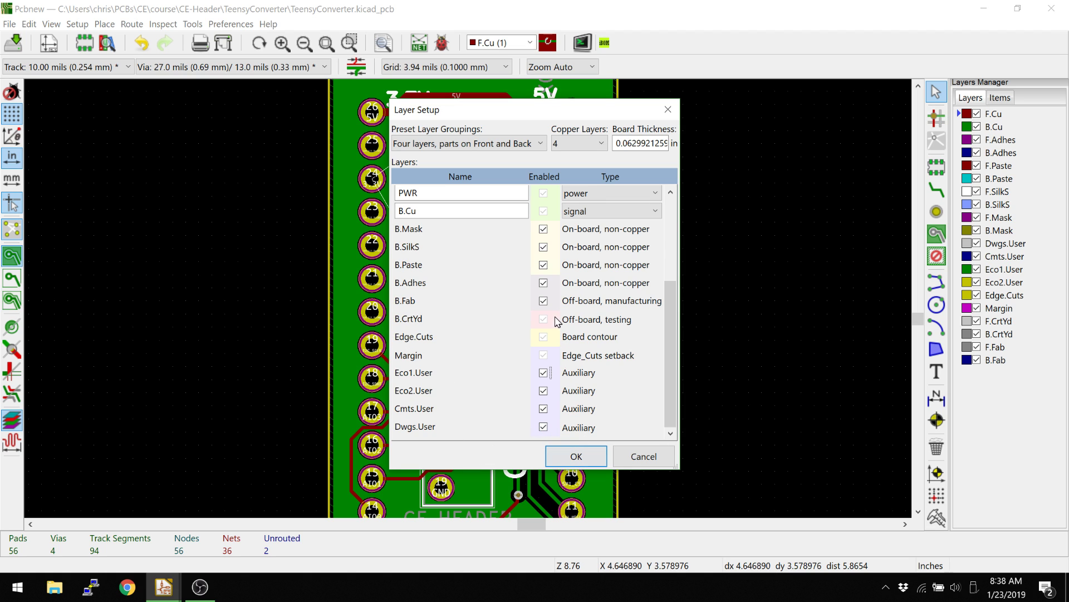
pyautogui.scroll(5, 555, 322)
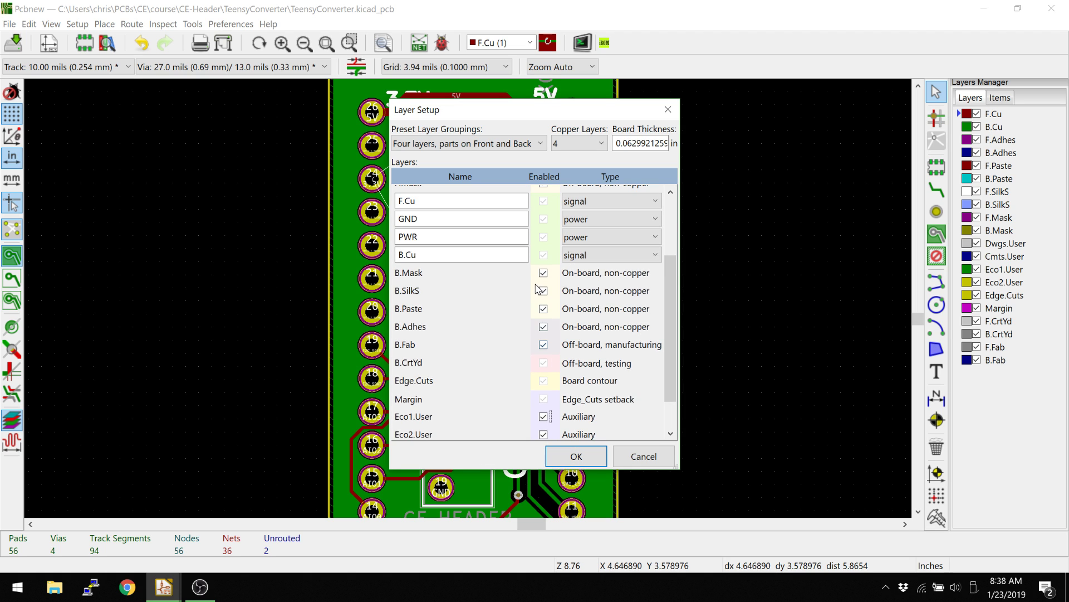
pyautogui.click(576, 456)
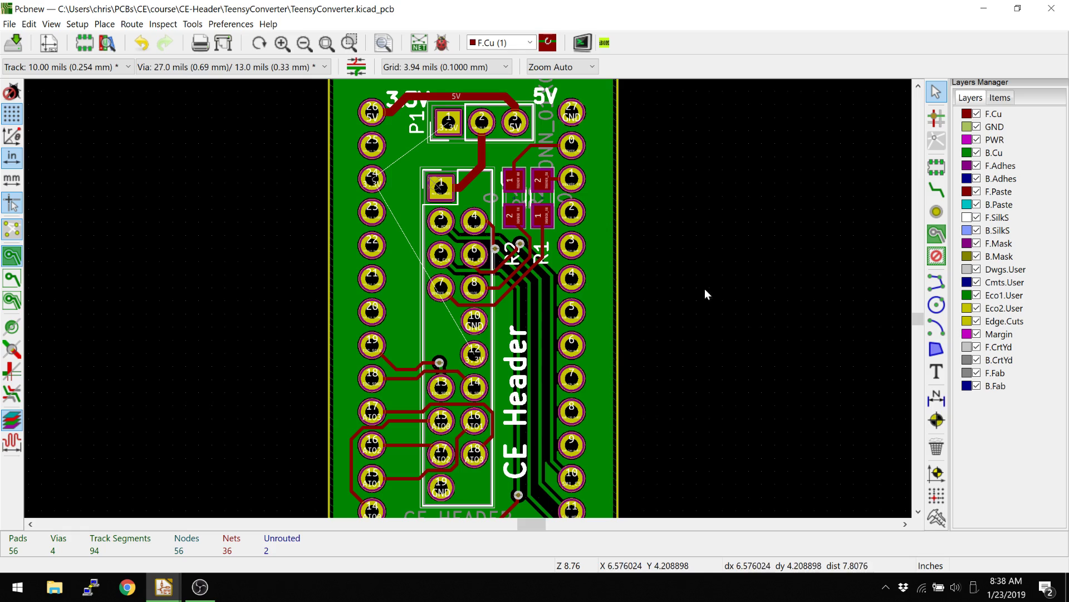
pyautogui.scroll(-5, 706, 294)
pyautogui.scroll(2, 596, 256)
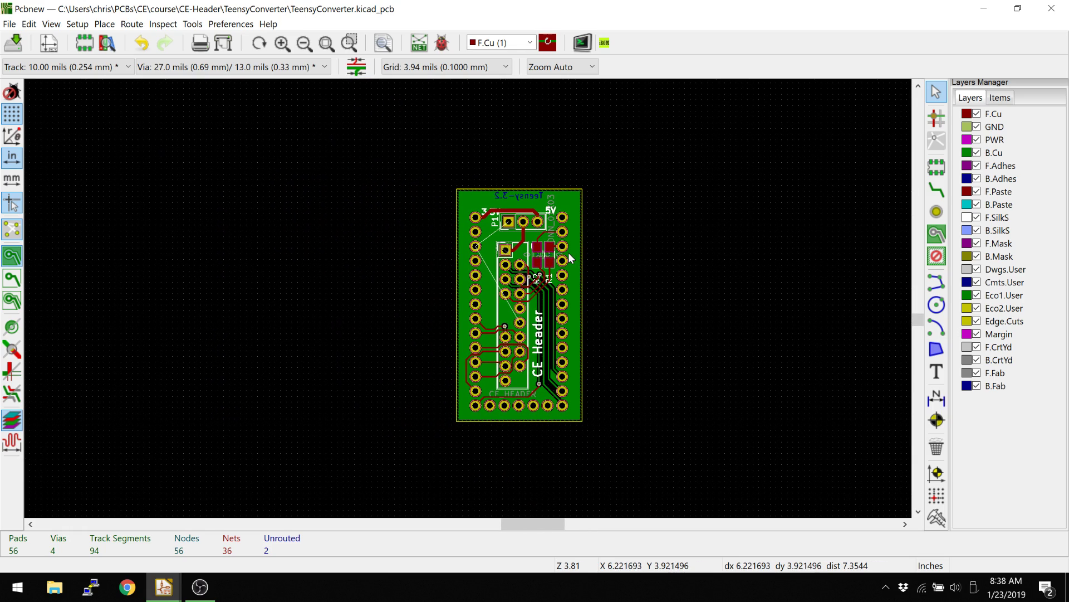
# Step: Draw a filled zone on layer PWR, net /3.3V, around all four board corners
pyautogui.click(936, 234)
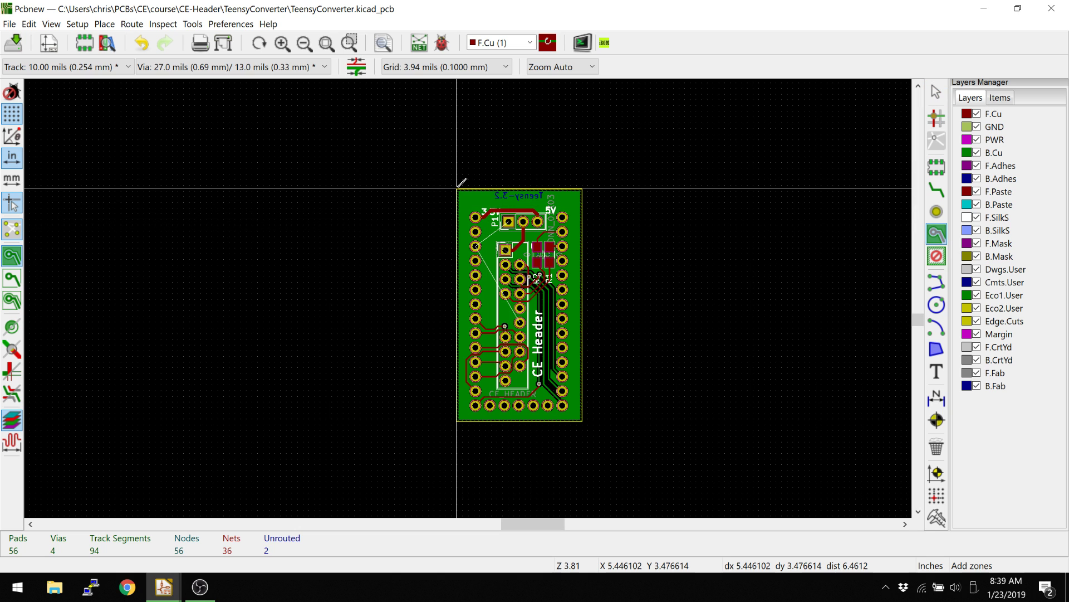
pyautogui.click(457, 188)
pyautogui.click(364, 187)
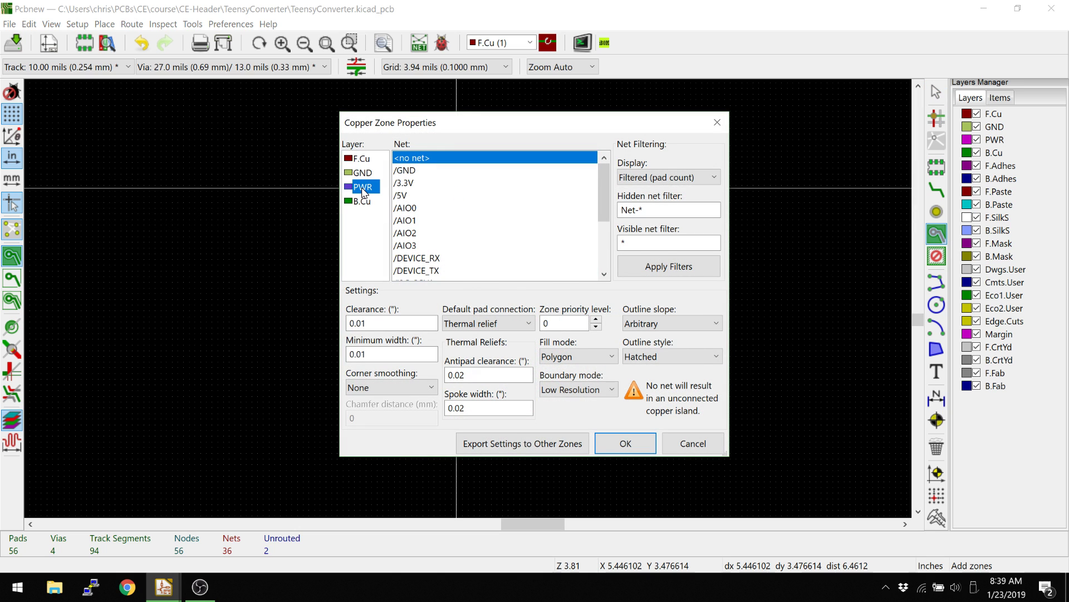
pyautogui.click(403, 183)
pyautogui.click(620, 444)
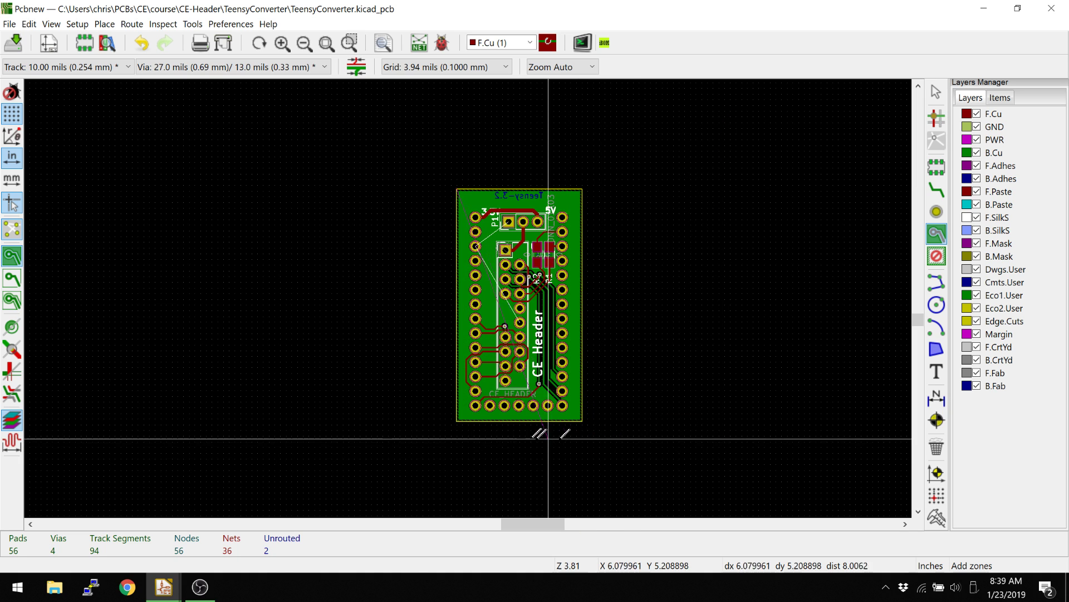
pyautogui.click(459, 421)
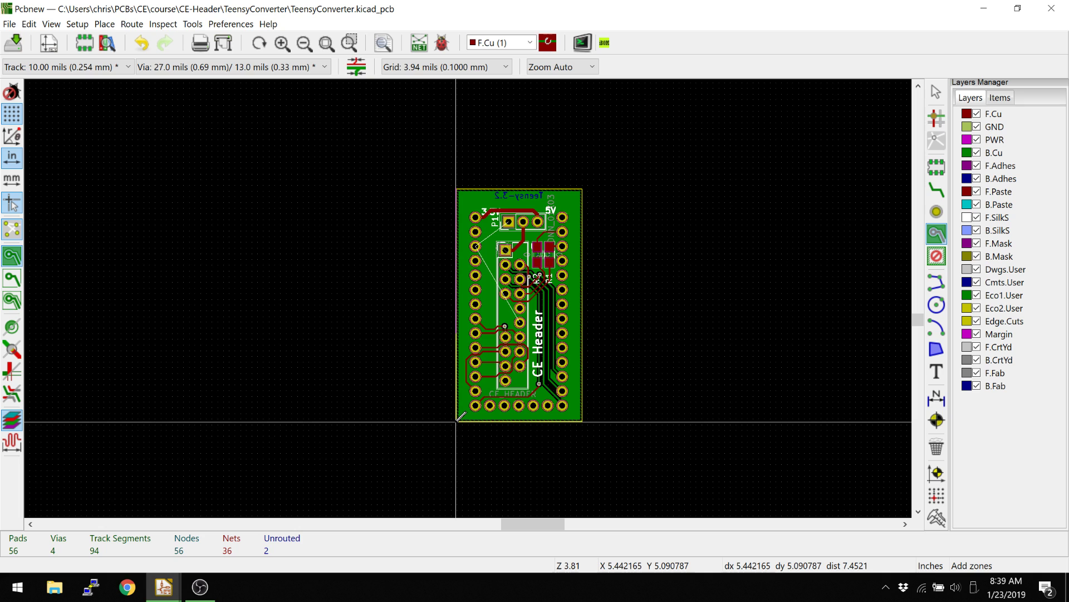
pyautogui.click(582, 419)
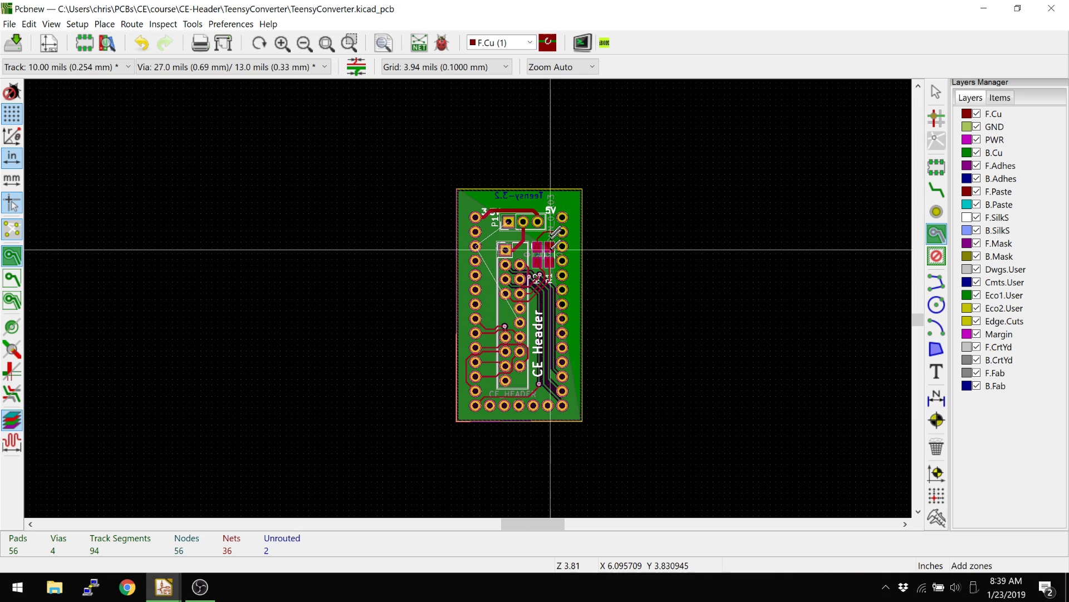
pyautogui.click(582, 189)
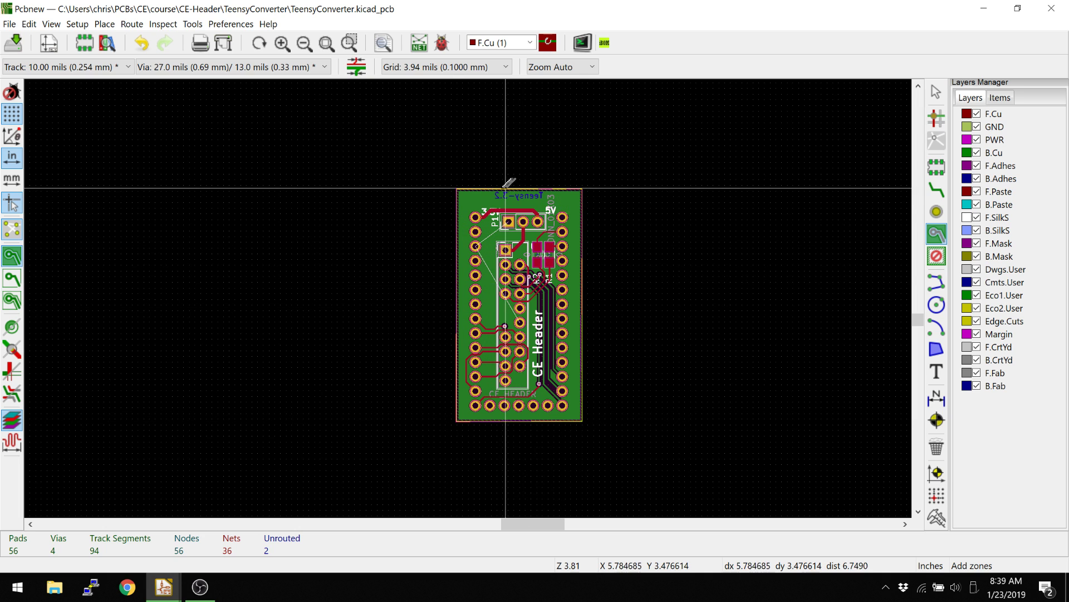
pyautogui.doubleClick(456, 191)
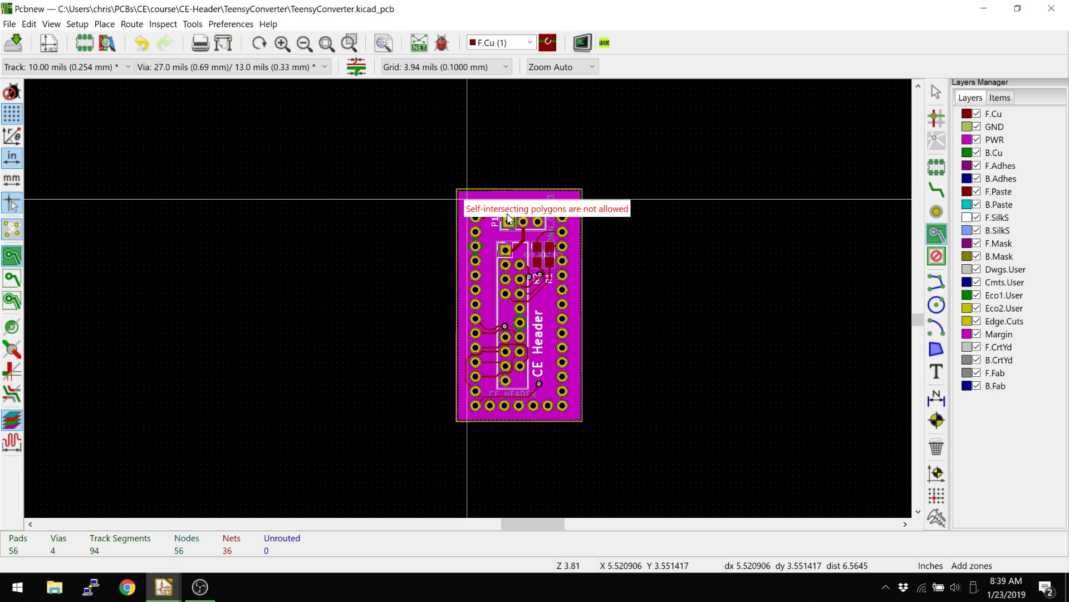
pyautogui.scroll(5, 456, 191)
pyautogui.moveTo(449, 224); pyautogui.dragTo(514, 298, button='middle')
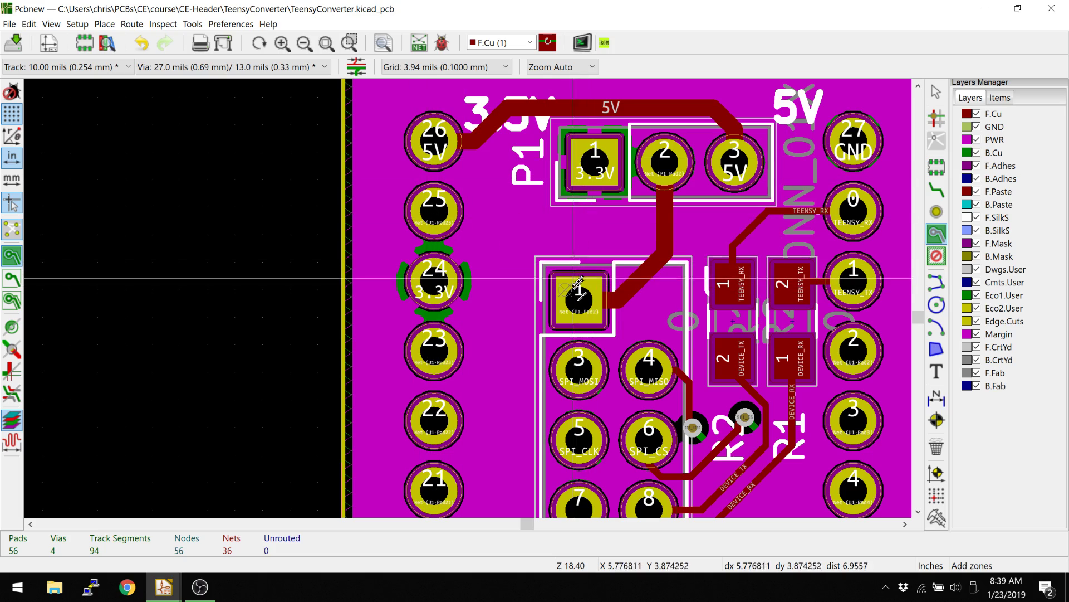
pyautogui.scroll(-10, 573, 278)
pyautogui.hscroll(3, 573, 279)
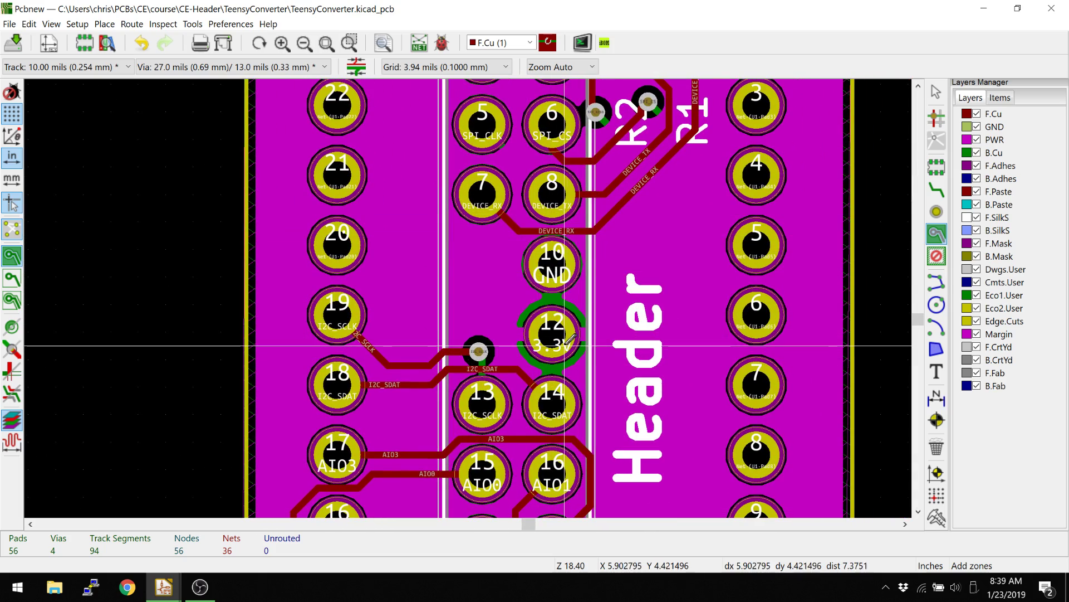
pyautogui.hscroll(-2, 562, 328)
pyautogui.scroll(-5, 484, 296)
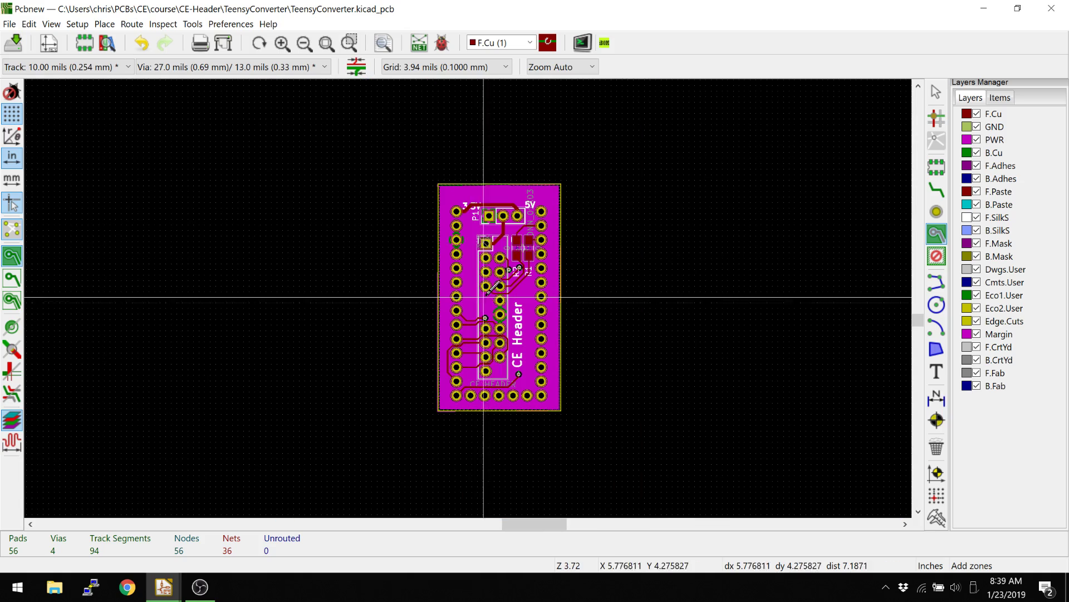
pyautogui.scroll(4, 484, 296)
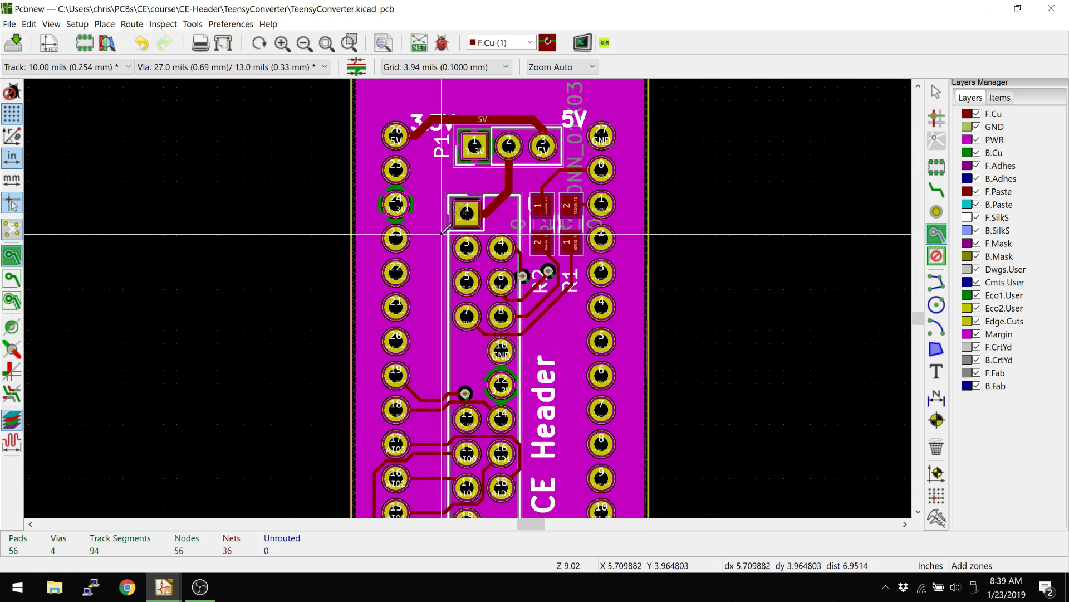
pyautogui.scroll(4, 473, 293)
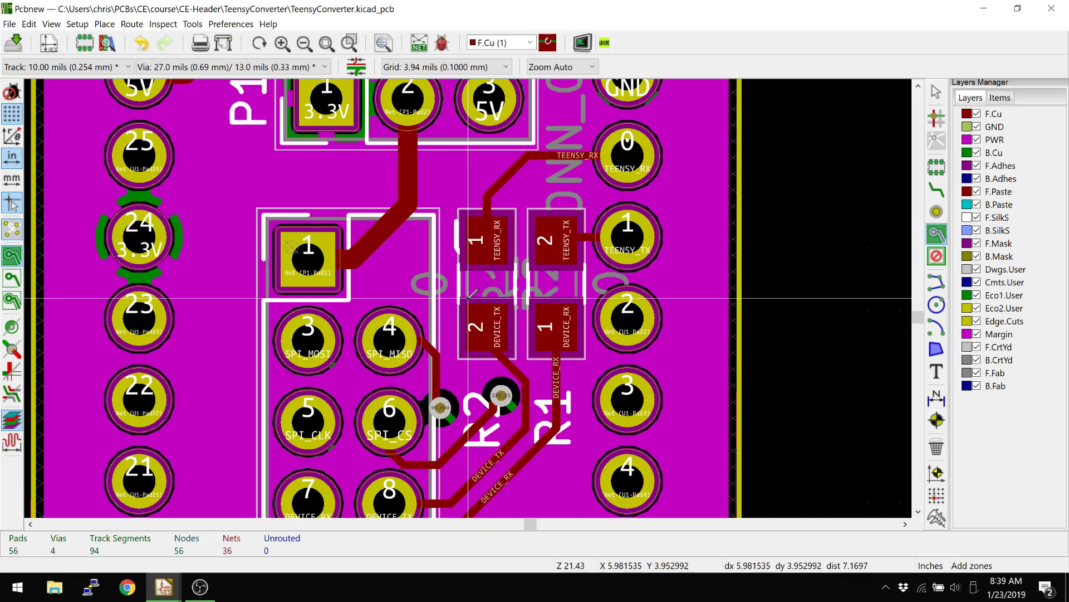
pyautogui.keyDown('shift'); pyautogui.scroll(-2, 472, 293); pyautogui.keyUp('shift')
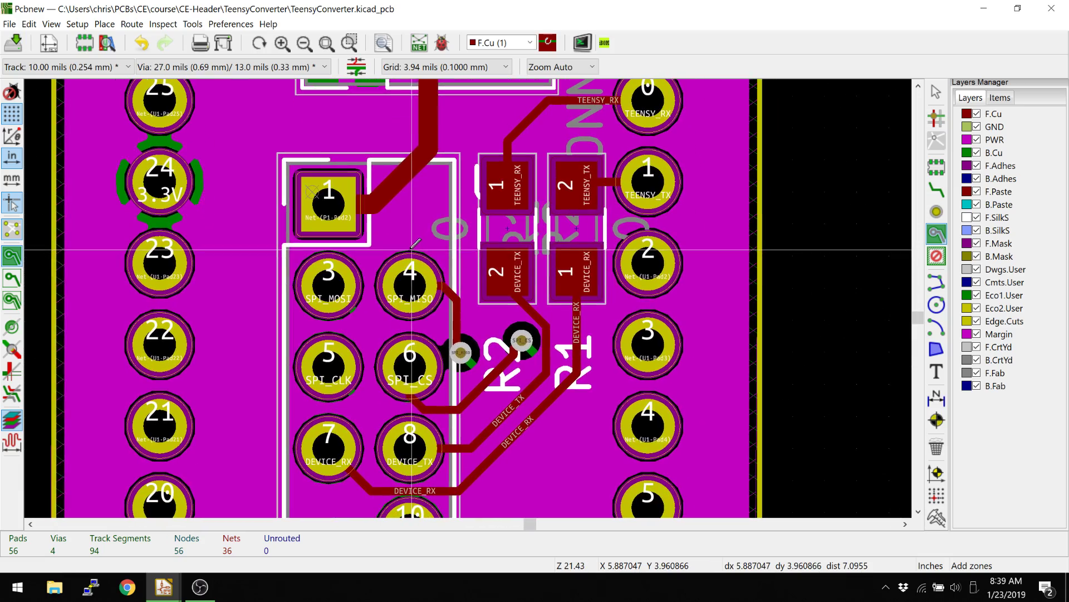
pyautogui.keyDown('shift'); pyautogui.scroll(-3, 356, 345); pyautogui.keyUp('shift')
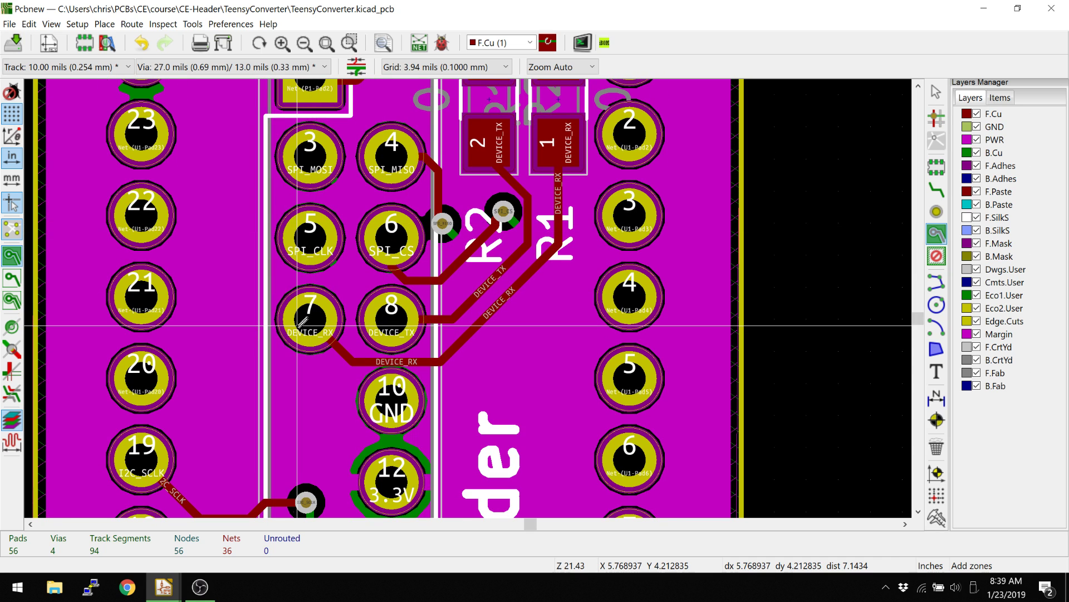
# Step: Start the DEVICE_RX route at header pad 7 and end it on a new via
pyautogui.moveTo(323, 315); pyautogui.dragTo(345, 338, button='middle')
pyautogui.click(345, 338)
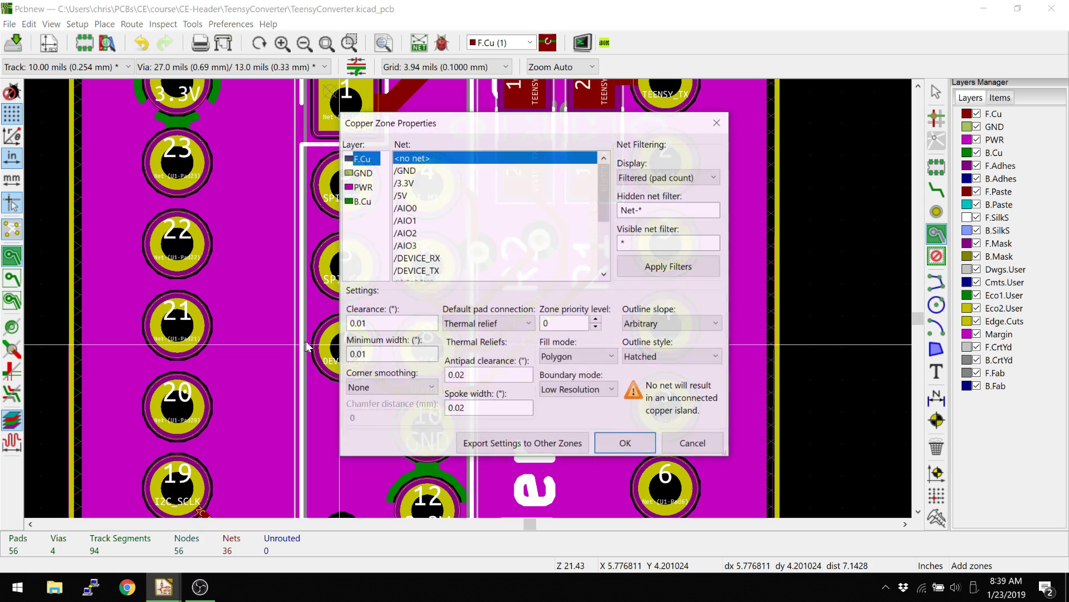
pyautogui.press('Escape')
pyautogui.press('x')
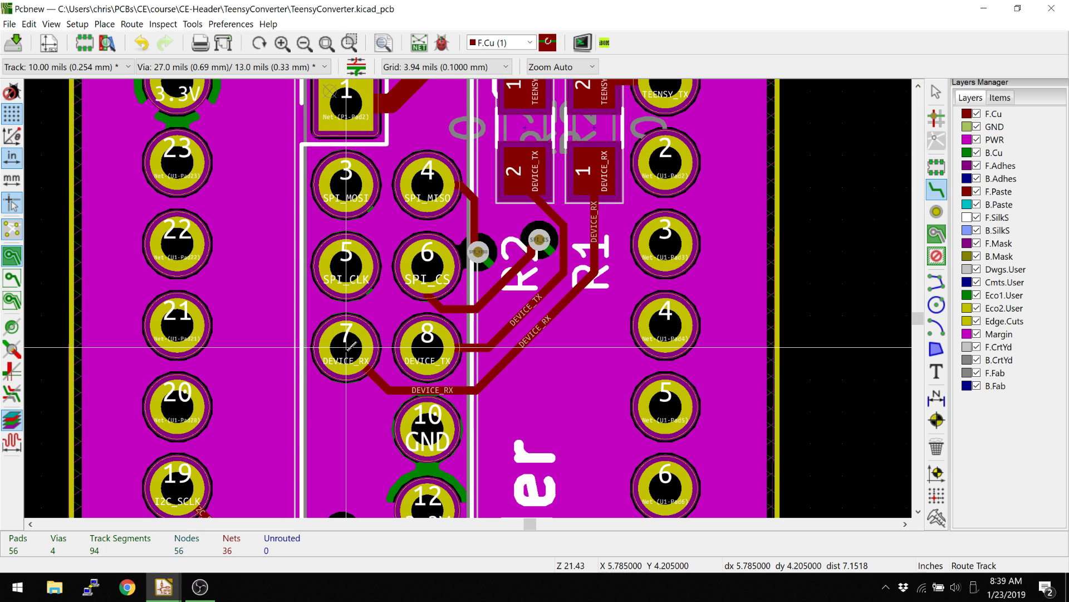
pyautogui.click(369, 335)
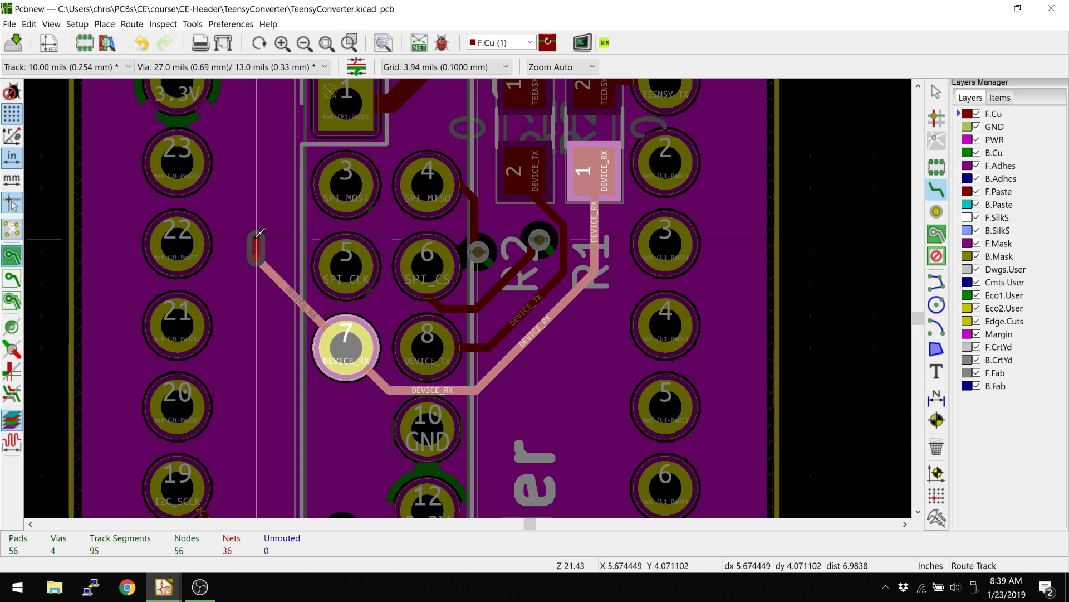
pyautogui.press('v')
pyautogui.click(256, 238)
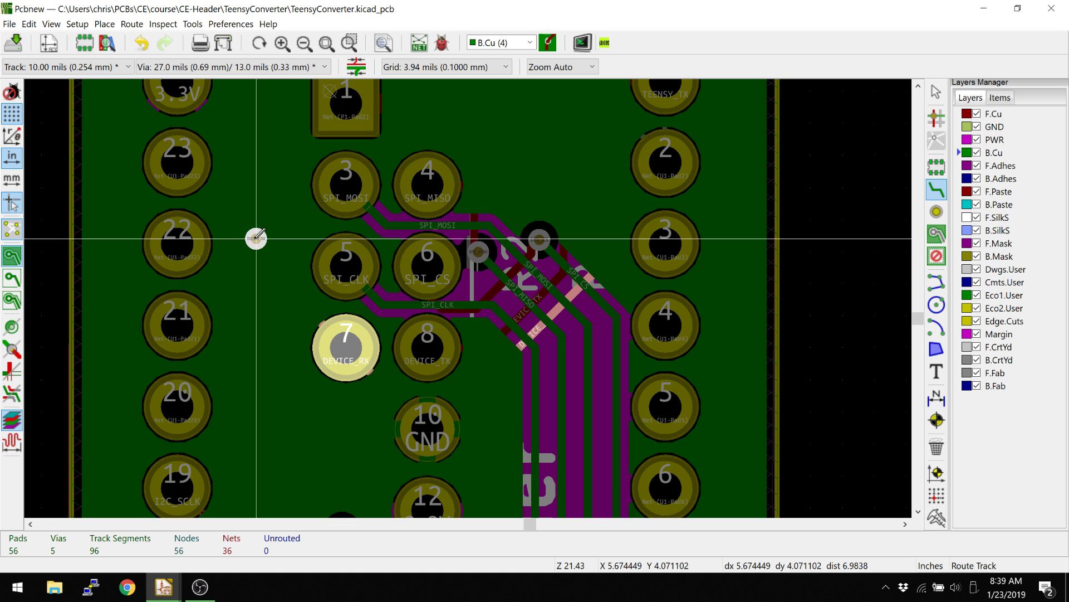
pyautogui.press('Escape')
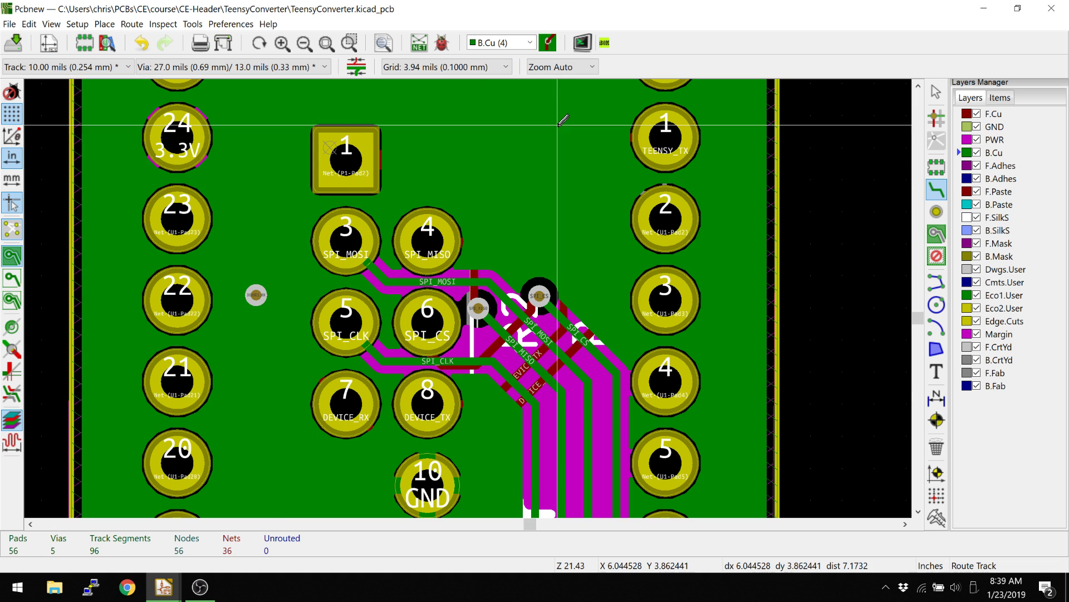
# Step: Route DEVICE_RX from the via along the inner GND layer to just above R1
pyautogui.click(510, 42)
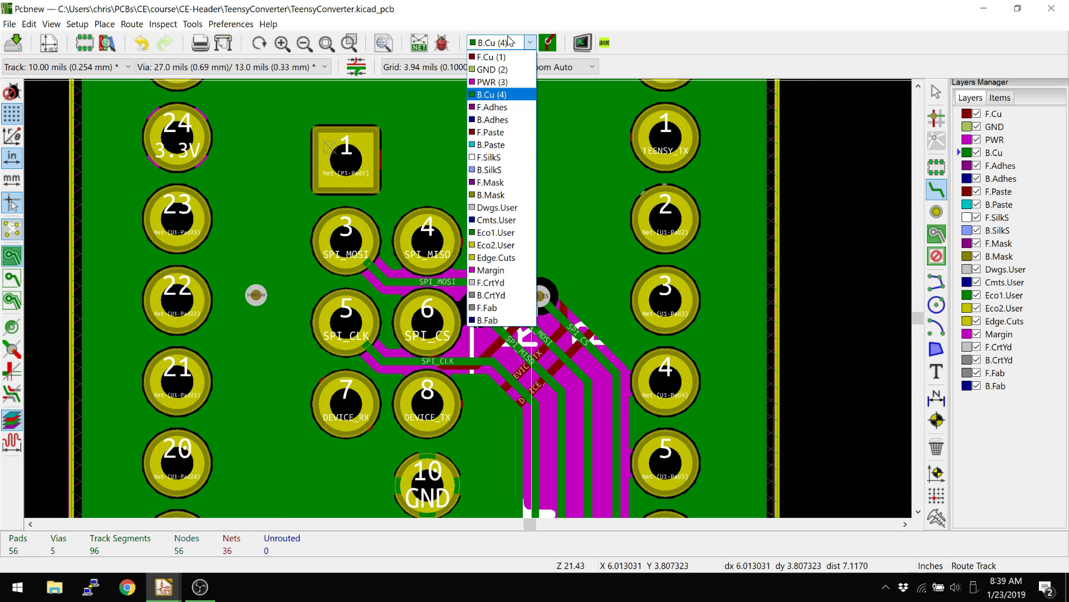
pyautogui.click(496, 69)
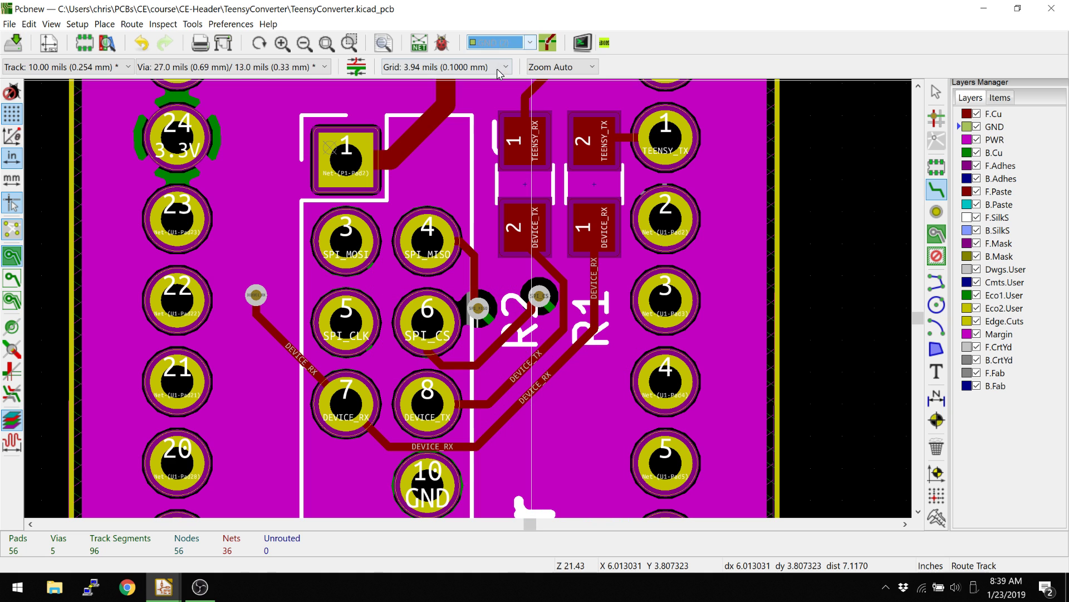
pyautogui.click(256, 294)
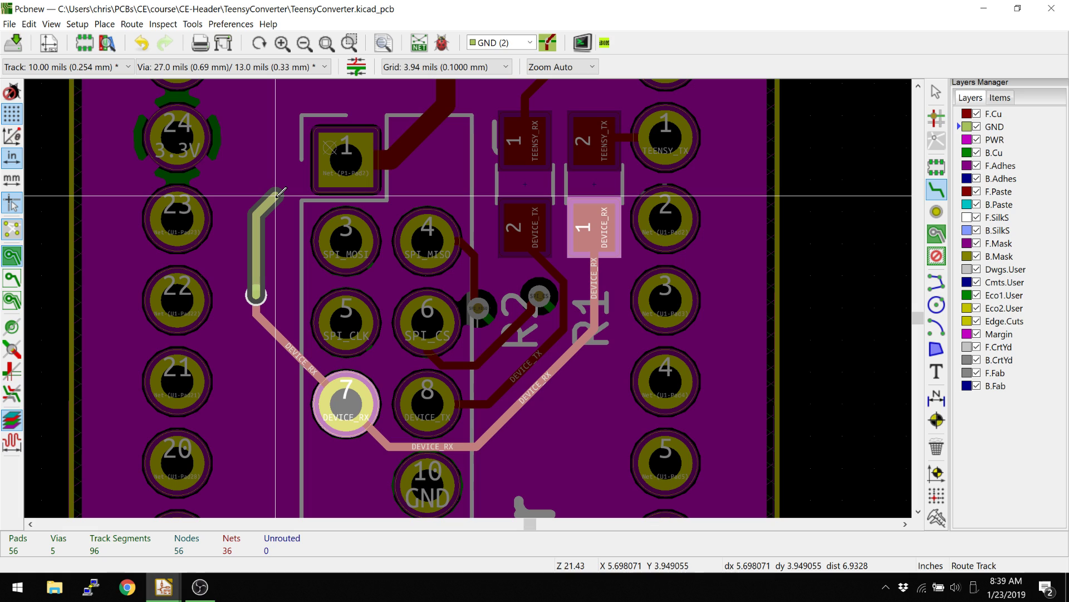
pyautogui.press('+')
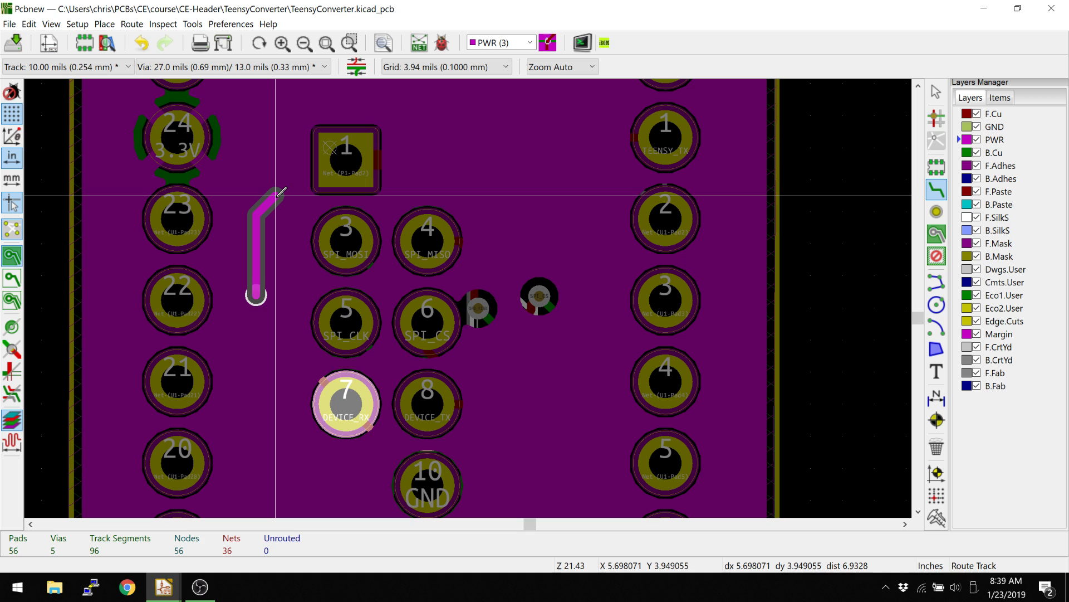
pyautogui.press('+')
pyautogui.press('+')
pyautogui.press('+')
pyautogui.press('+')
pyautogui.press('+')
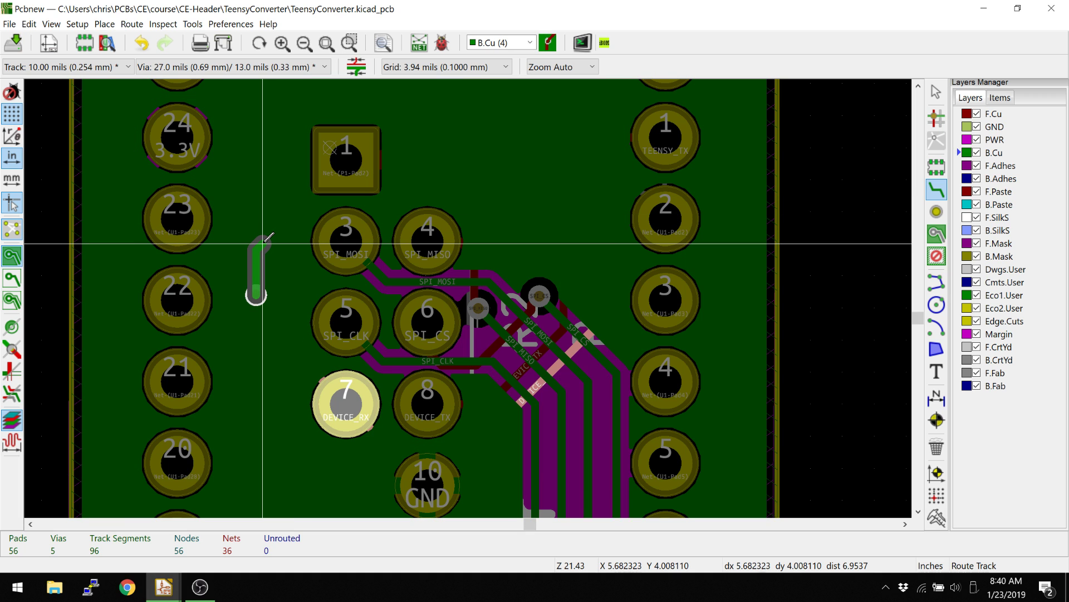
pyautogui.press('+')
pyautogui.press('+')
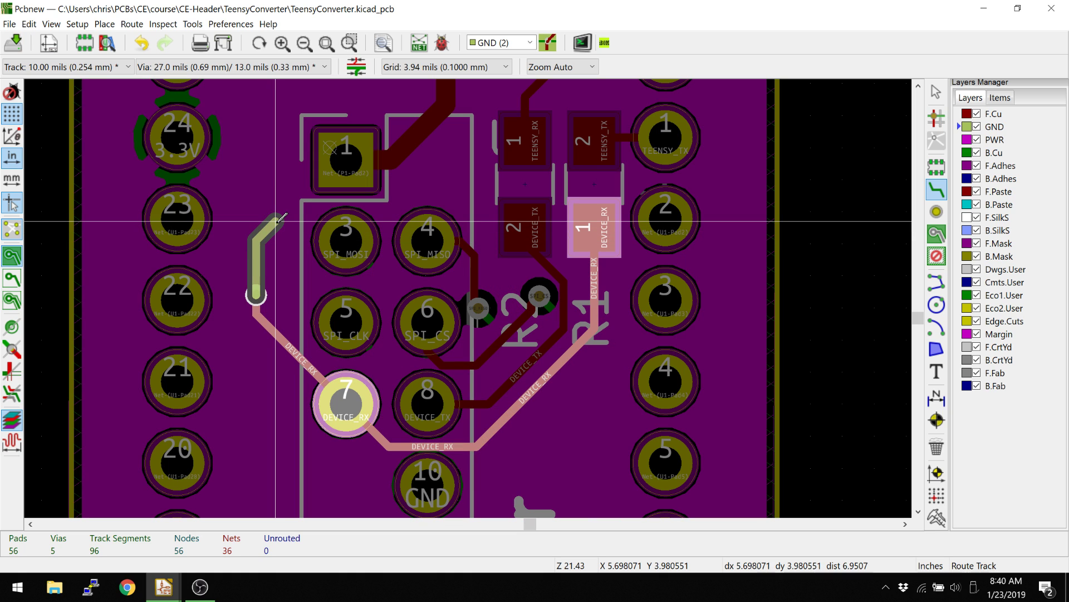
pyautogui.click(280, 218)
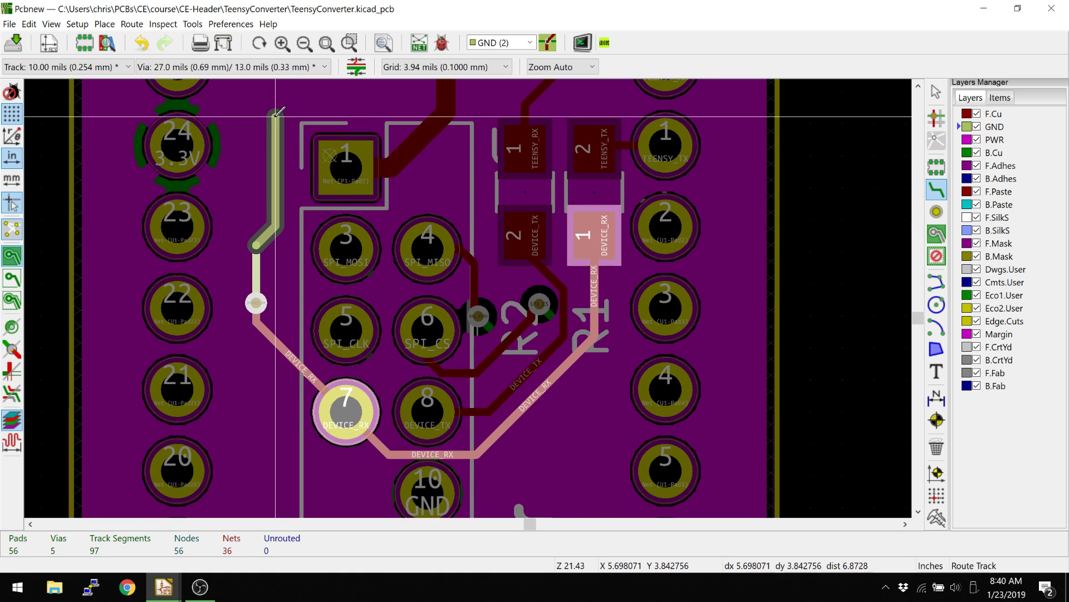
pyautogui.click(390, 127)
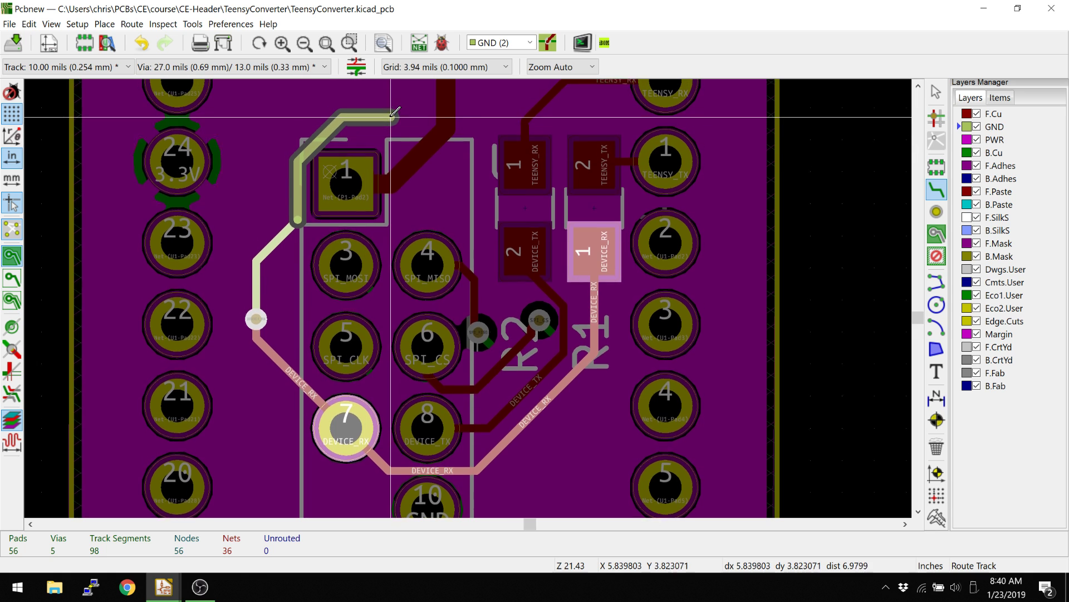
pyautogui.moveTo(390, 144); pyautogui.dragTo(356, 174, button='middle')
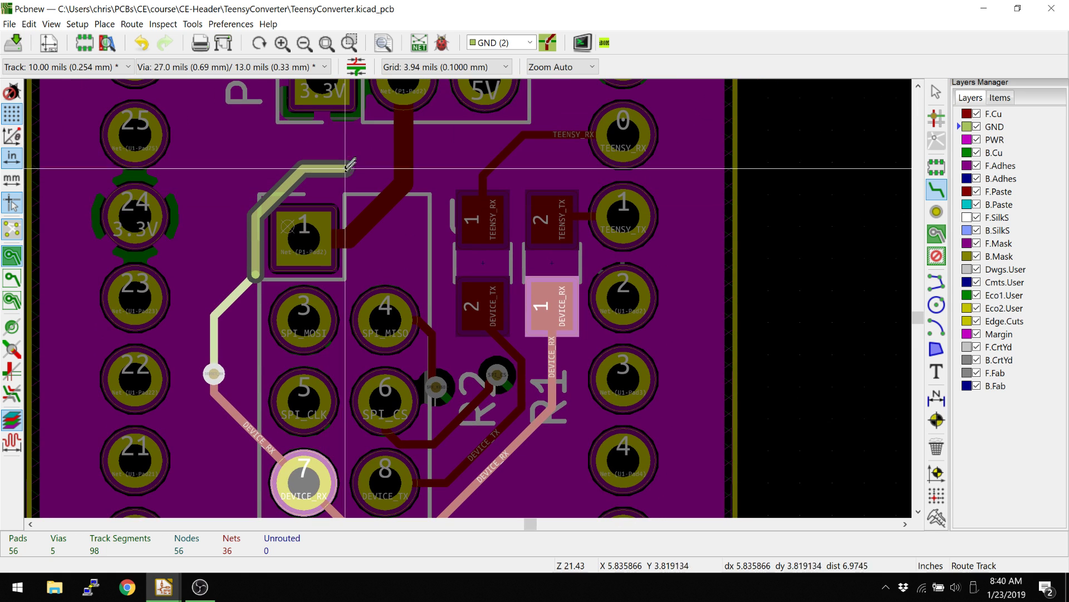
pyautogui.click(361, 176)
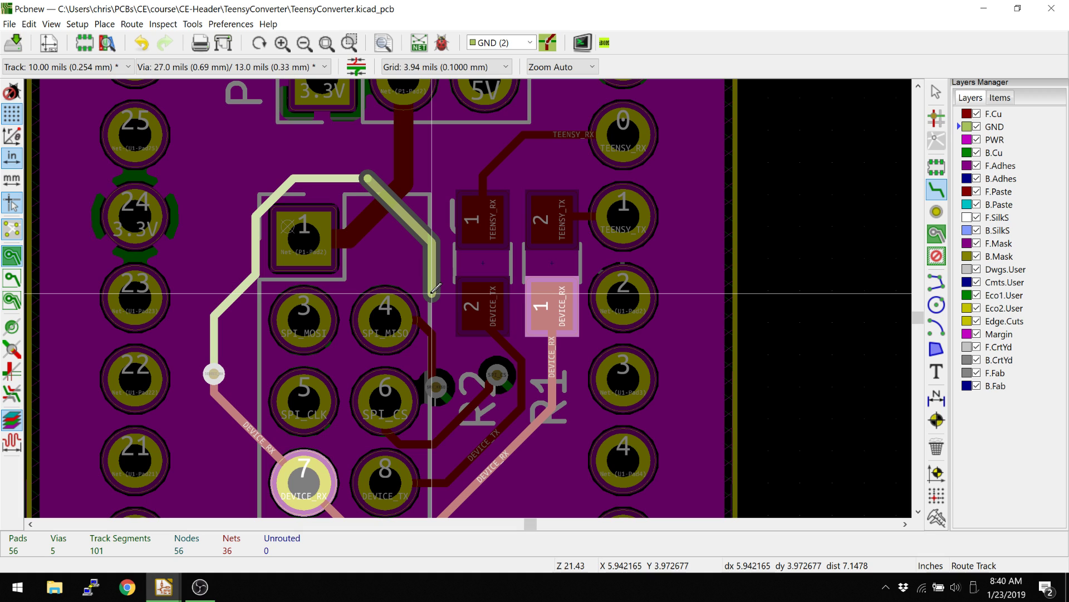
pyautogui.click(432, 245)
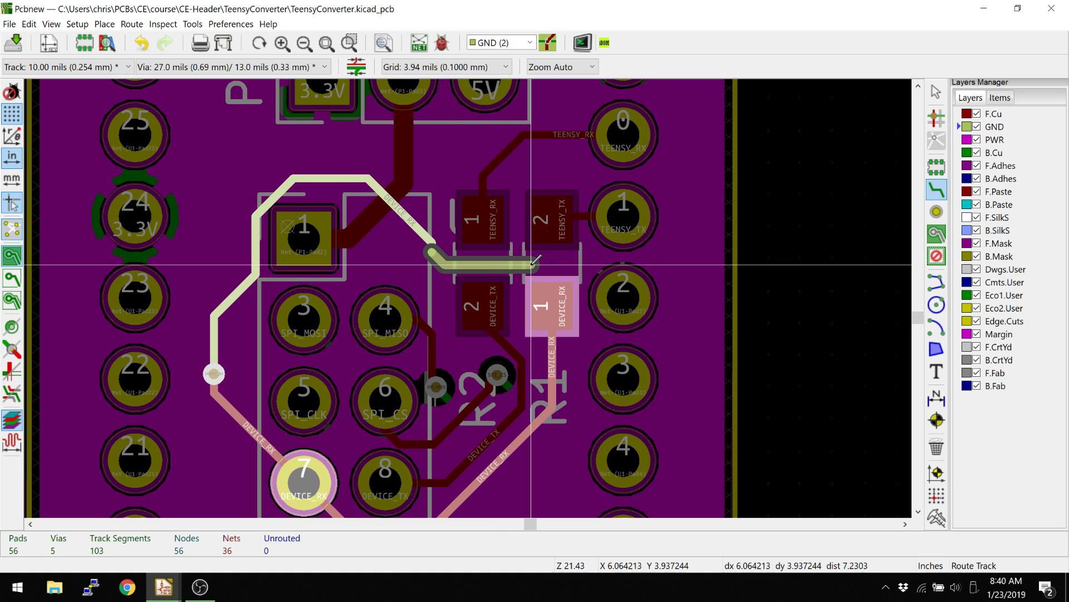
pyautogui.click(558, 260)
# Step: Add a second via above R1 and finish the trace on R1 pad 1
pyautogui.press('v')
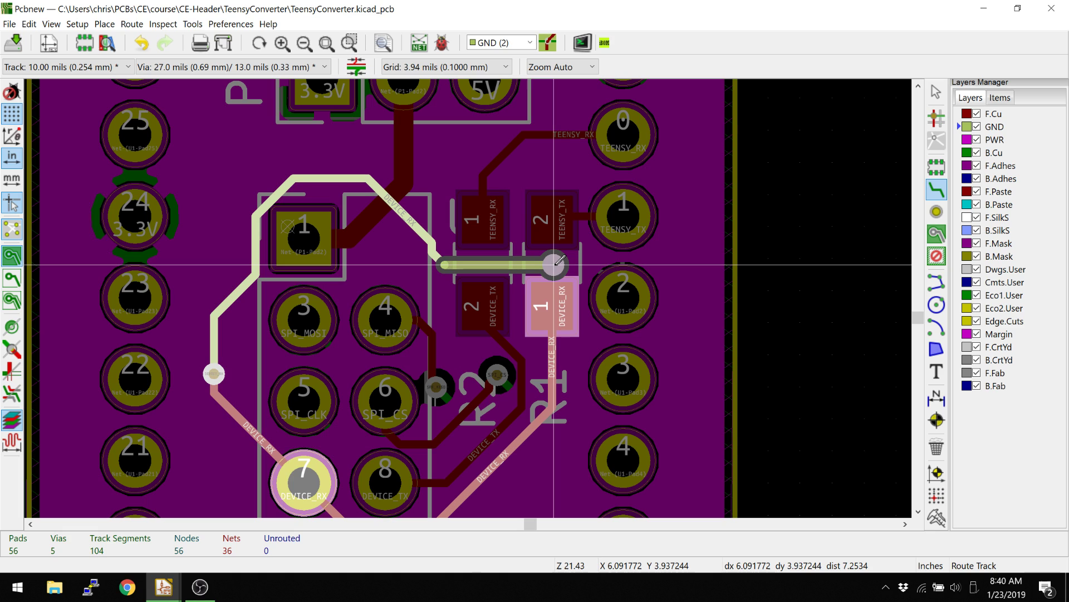
pyautogui.click(559, 260)
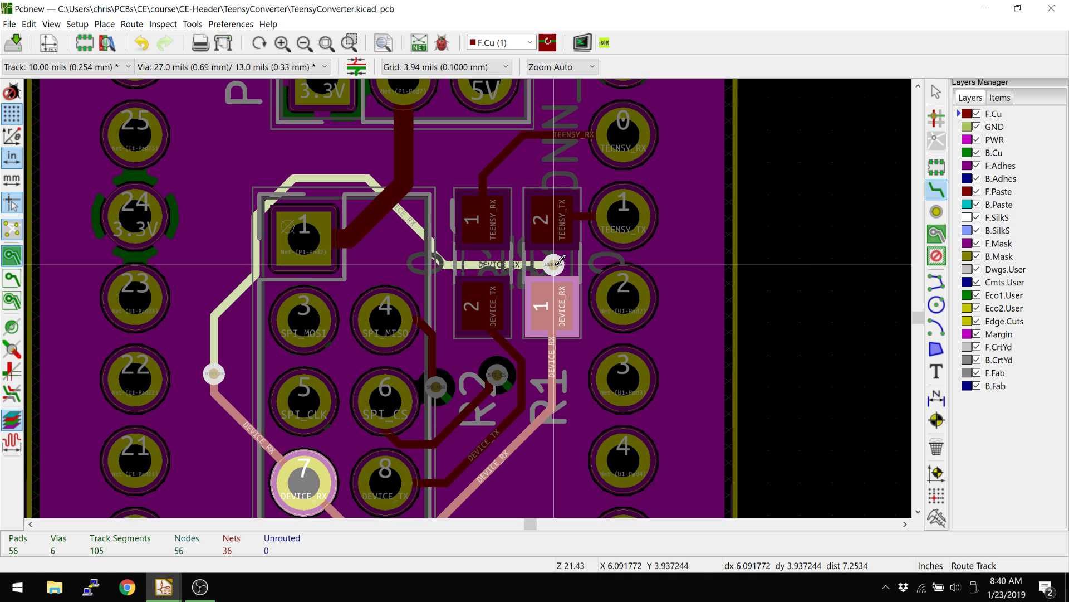
pyautogui.click(552, 295)
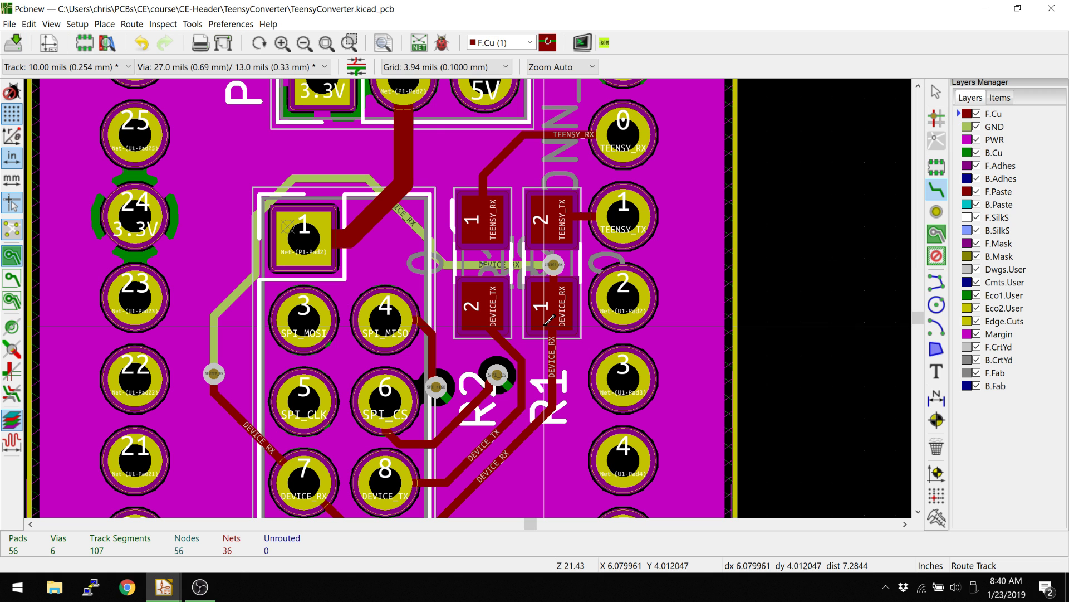
pyautogui.moveTo(444, 472); pyautogui.dragTo(446, 351, button='middle')
pyautogui.keyDown('shift'); pyautogui.scroll(-2, 447, 353); pyautogui.keyUp('shift')
pyautogui.keyDown('ctrl'); pyautogui.hscroll(-2, 465, 357); pyautogui.keyUp('ctrl')
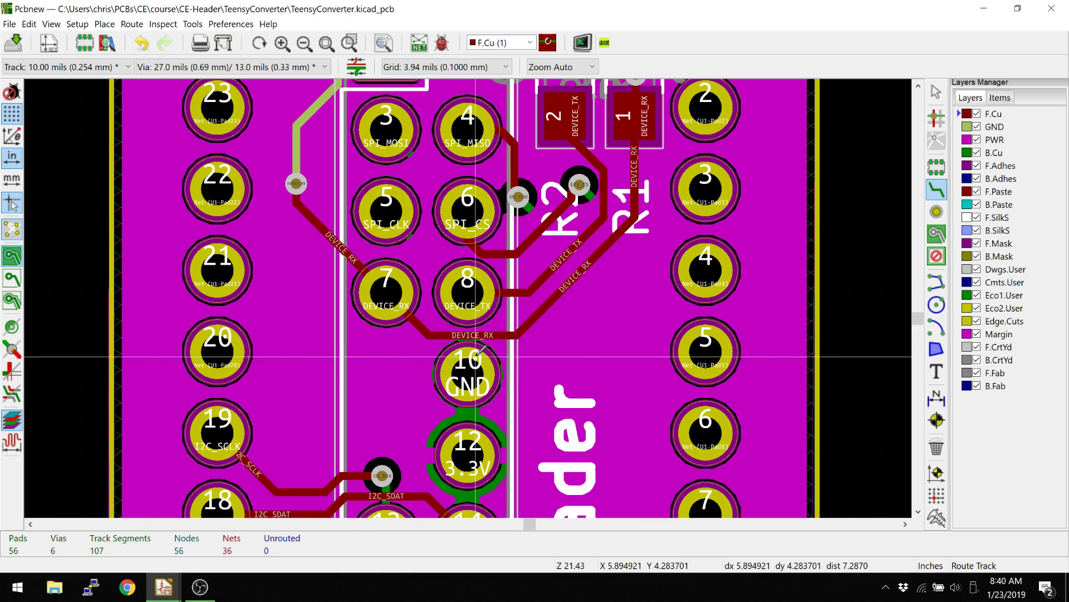
pyautogui.scroll(-4, 482, 349)
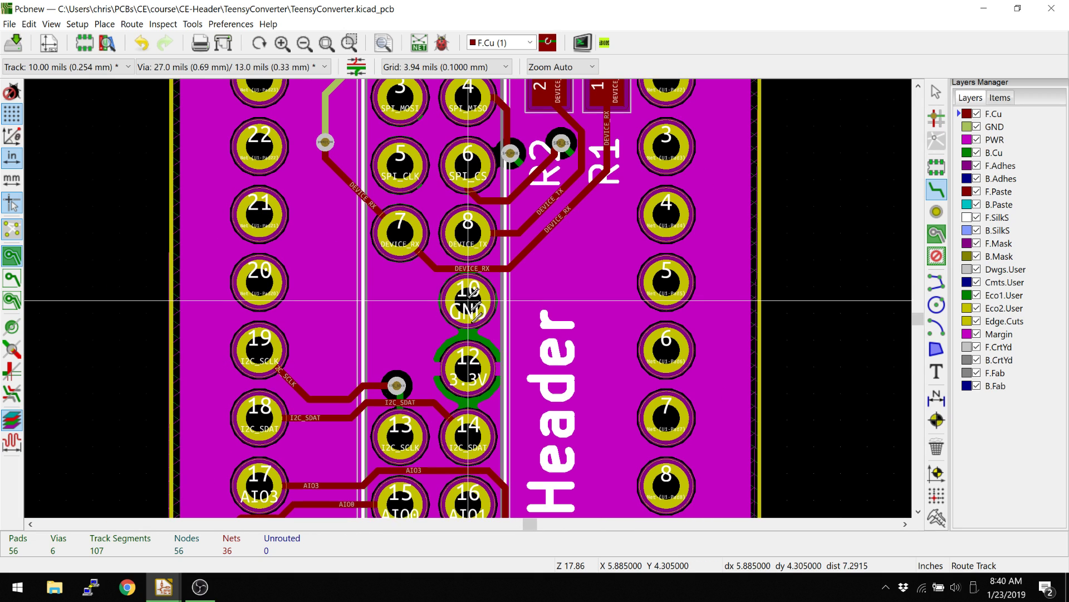
pyautogui.keyDown('shift'); pyautogui.scroll(2, 454, 296); pyautogui.keyUp('shift')
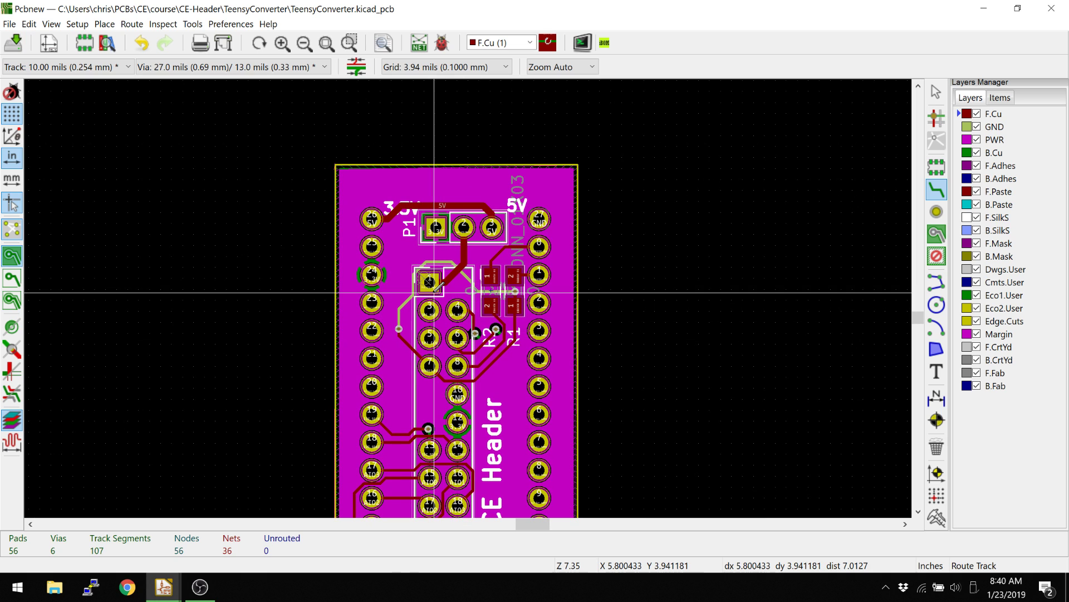
pyautogui.keyDown('ctrl'); pyautogui.hscroll(-1, 443, 284); pyautogui.keyUp('ctrl')
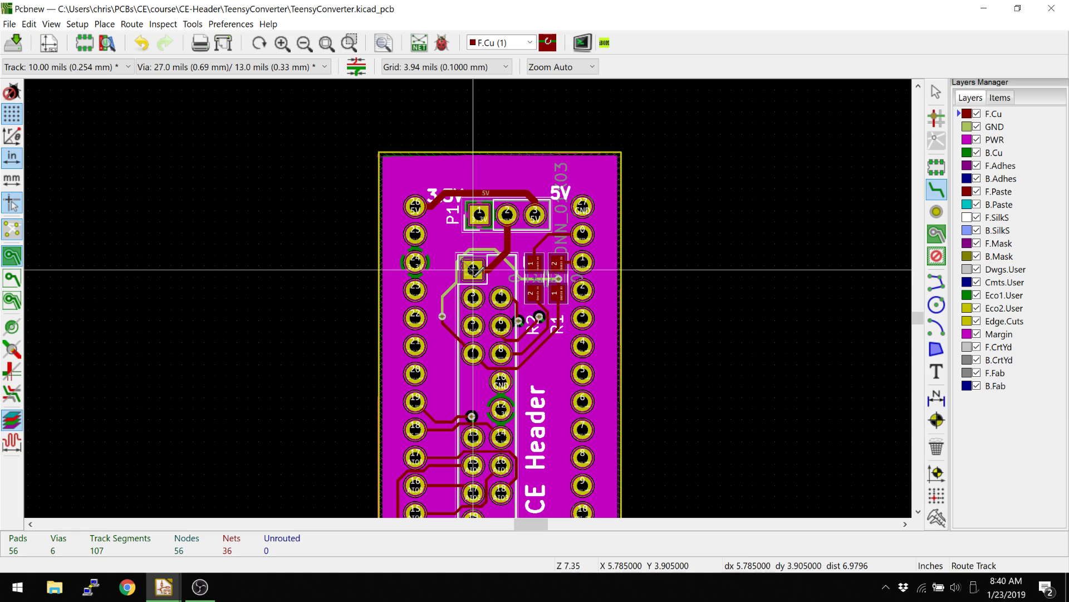
pyautogui.keyDown('ctrl'); pyautogui.hscroll(-2, 481, 272); pyautogui.keyUp('ctrl')
pyautogui.keyDown('ctrl'); pyautogui.hscroll(3, 500, 257); pyautogui.keyUp('ctrl')
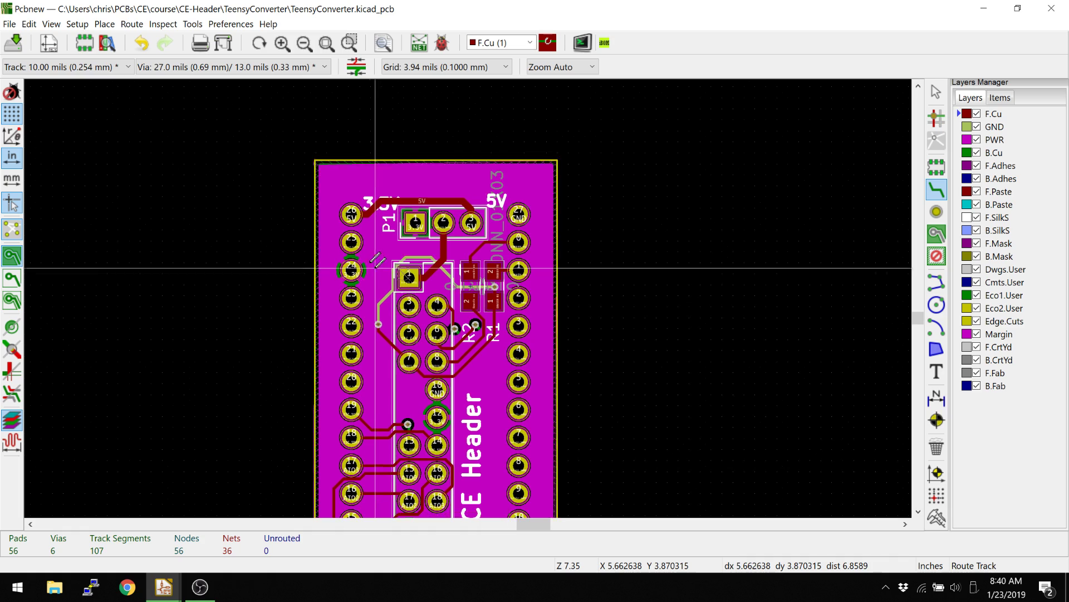
pyautogui.scroll(-1, 334, 234)
pyautogui.scroll(4, 420, 290)
pyautogui.keyDown('ctrl'); pyautogui.hscroll(-2, 421, 290); pyautogui.keyUp('ctrl')
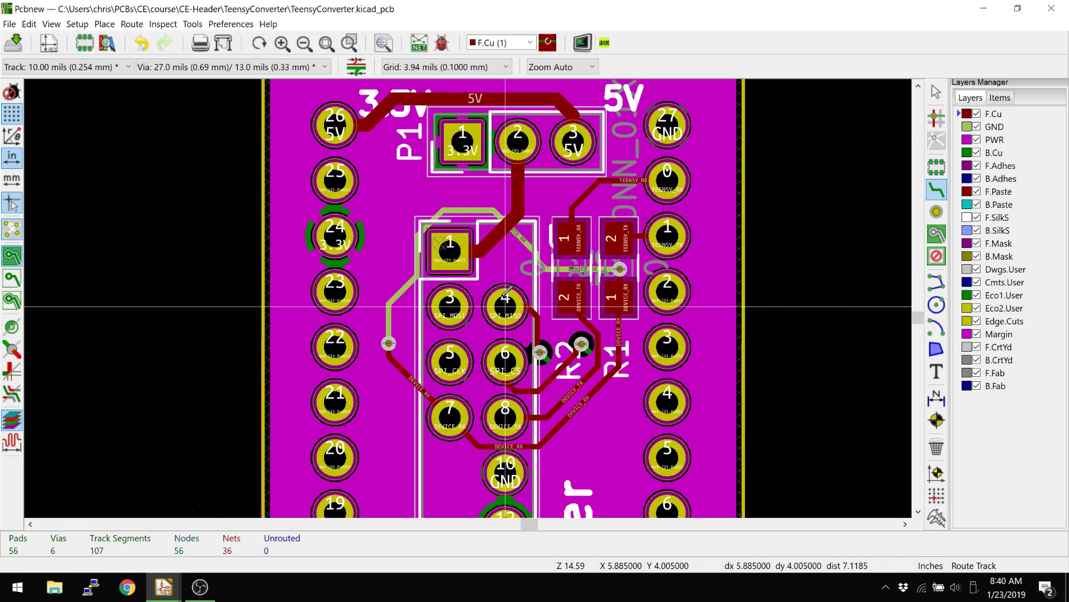
pyautogui.scroll(1, 470, 229)
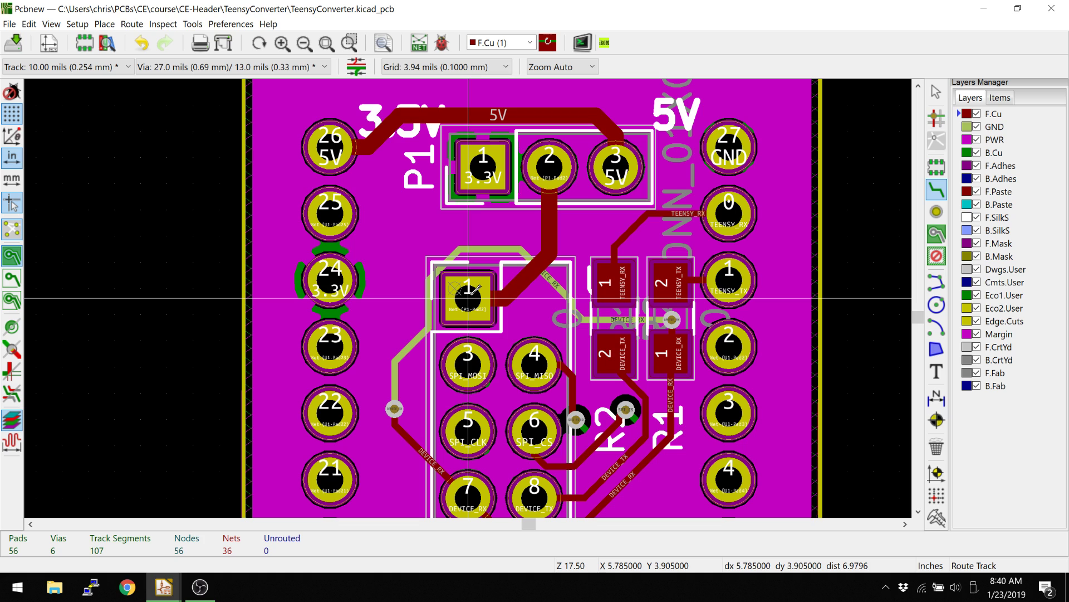